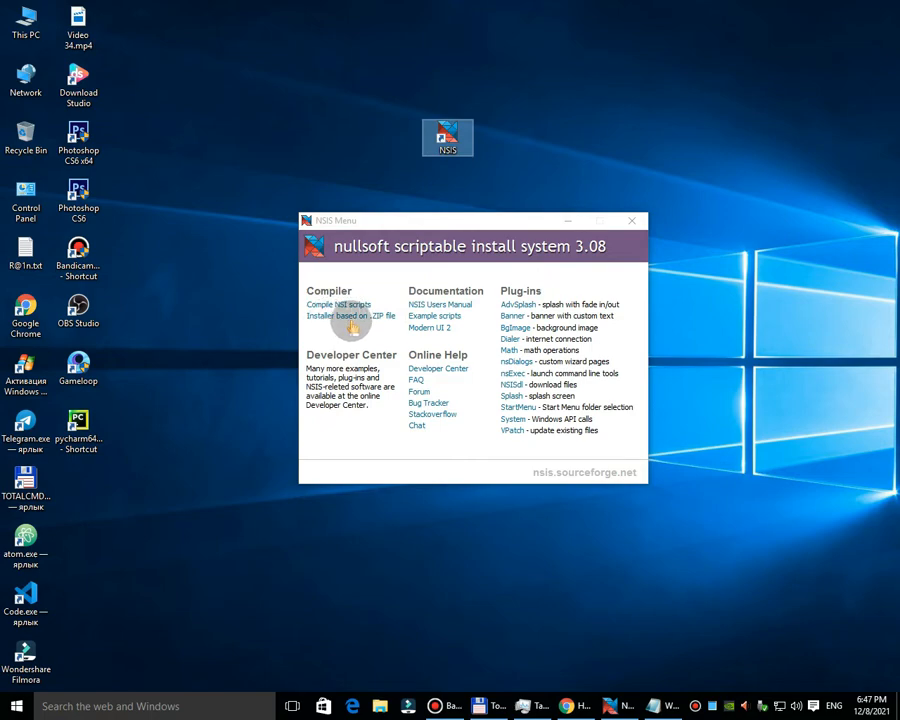
Step: Start the ZIP-based installer tool and bring up the file chooser for its source ZIP file
{"action": "left_click", "coordinate": [383, 318]}
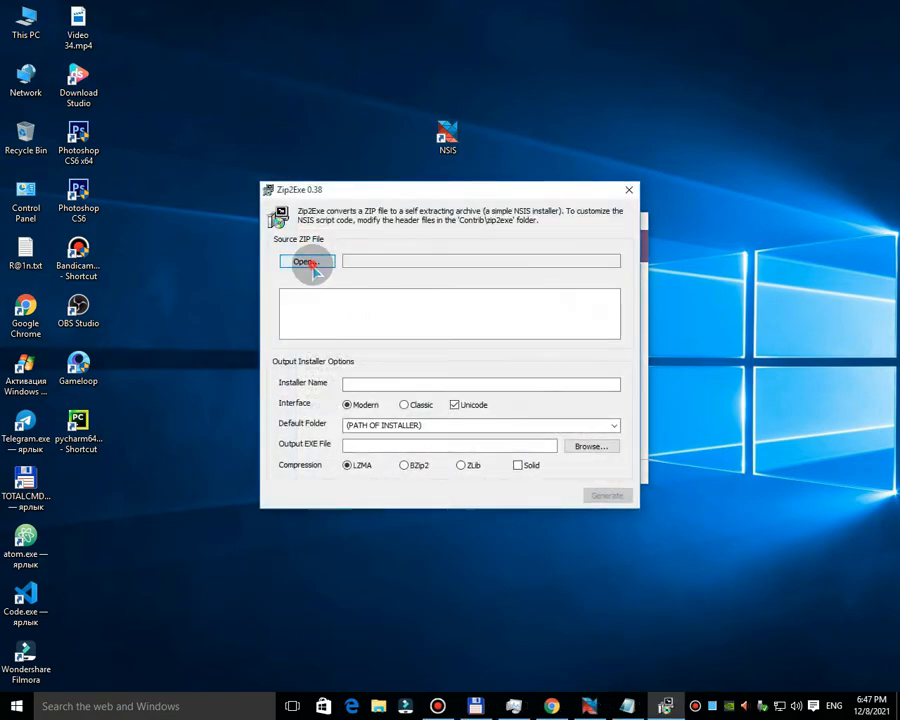
{"action": "left_click", "coordinate": [310, 264]}
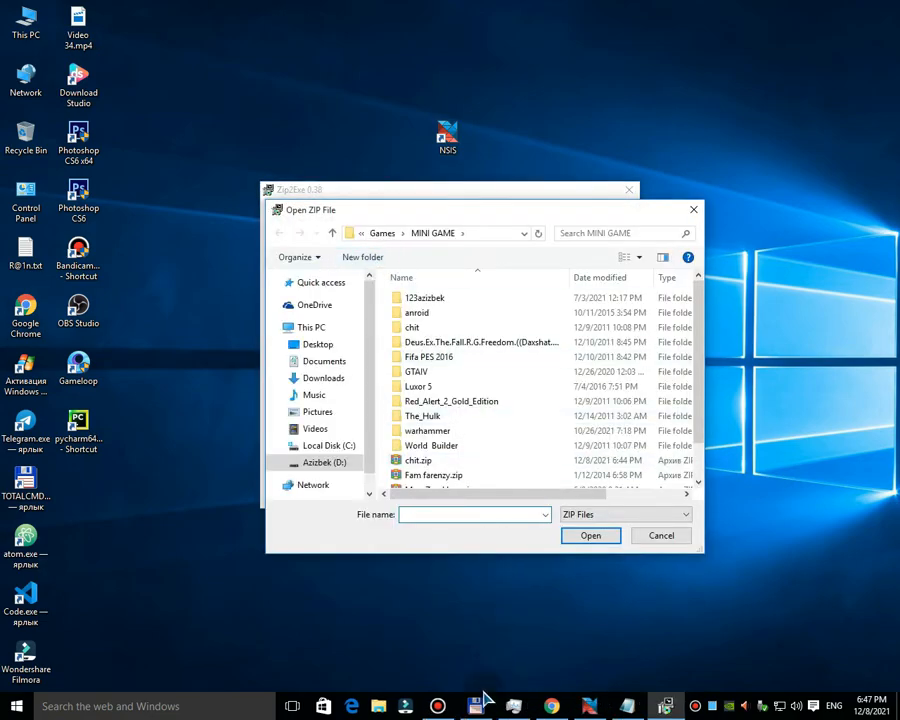
Step: Switch to Total Commander and pack the test folder into a ZIP-format archive named test
{"action": "left_click", "coordinate": [481, 707]}
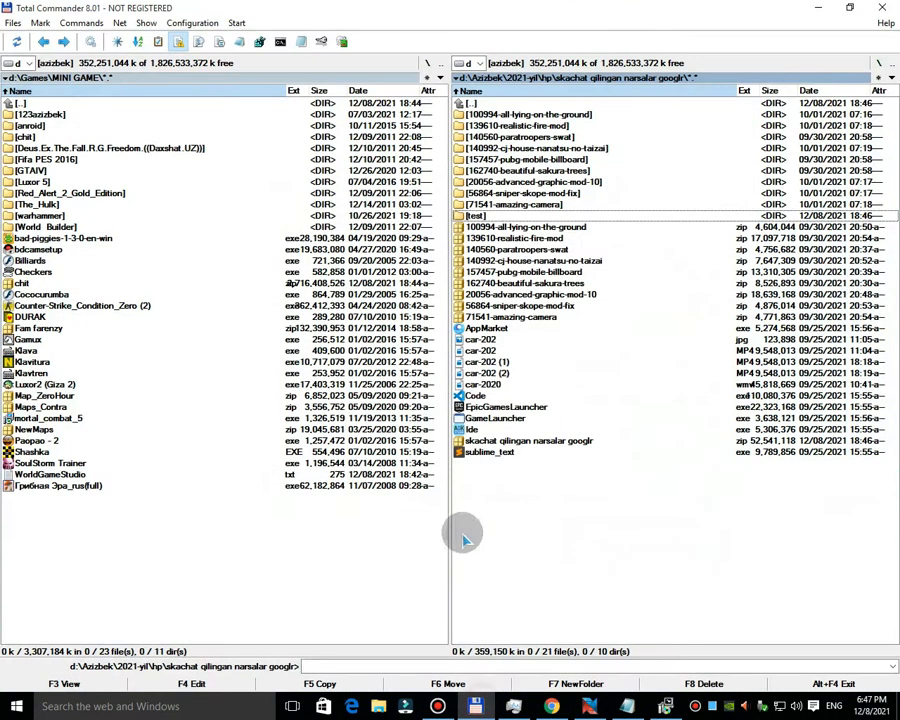
{"action": "right_click", "coordinate": [495, 215]}
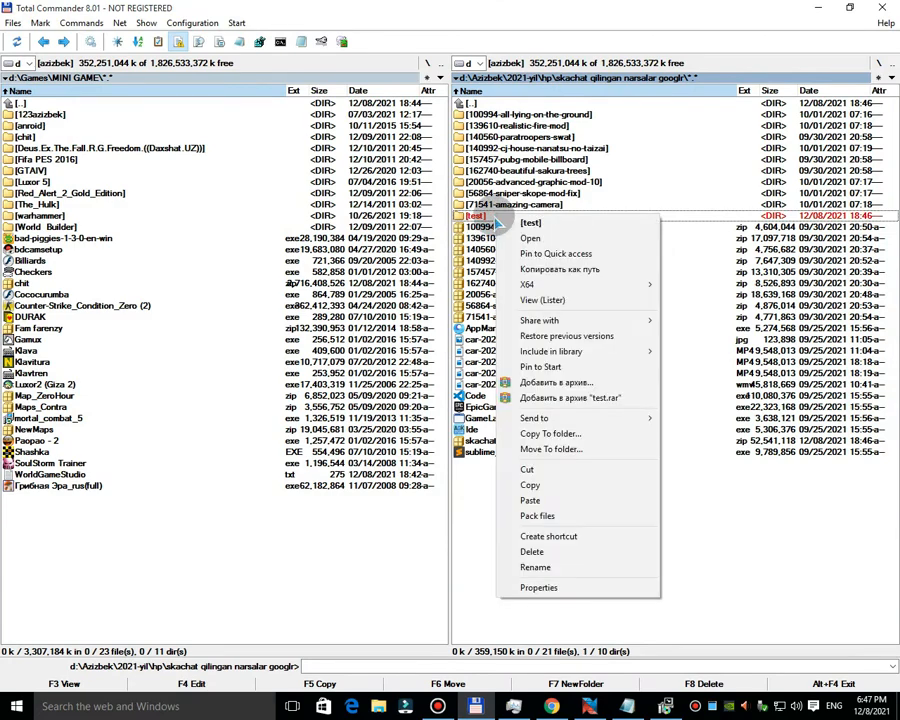
{"action": "left_click", "coordinate": [565, 366]}
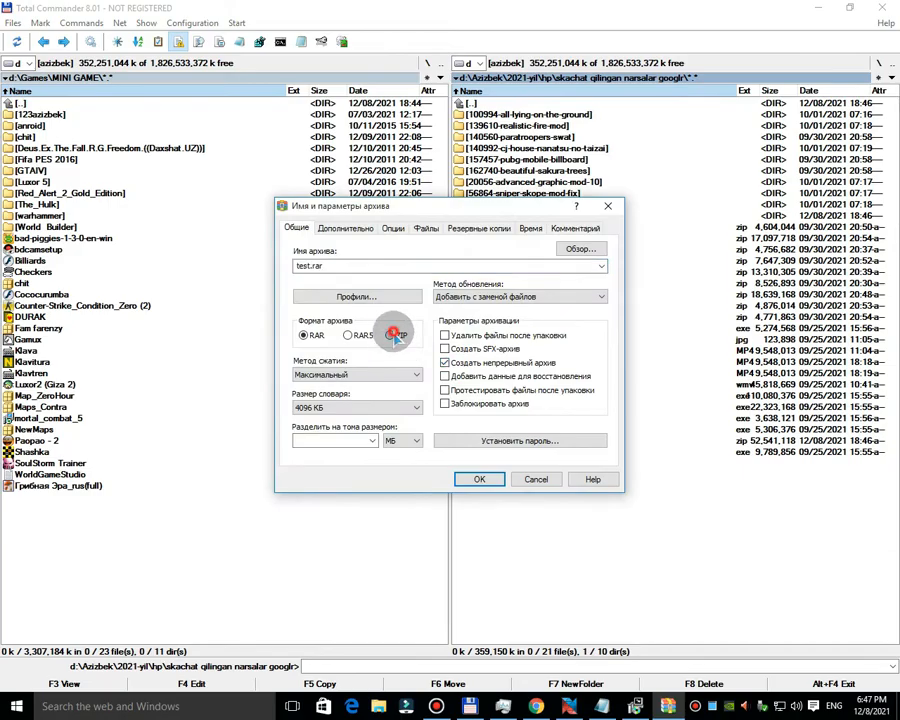
{"action": "left_click", "coordinate": [391, 336]}
{"action": "left_click", "coordinate": [479, 479]}
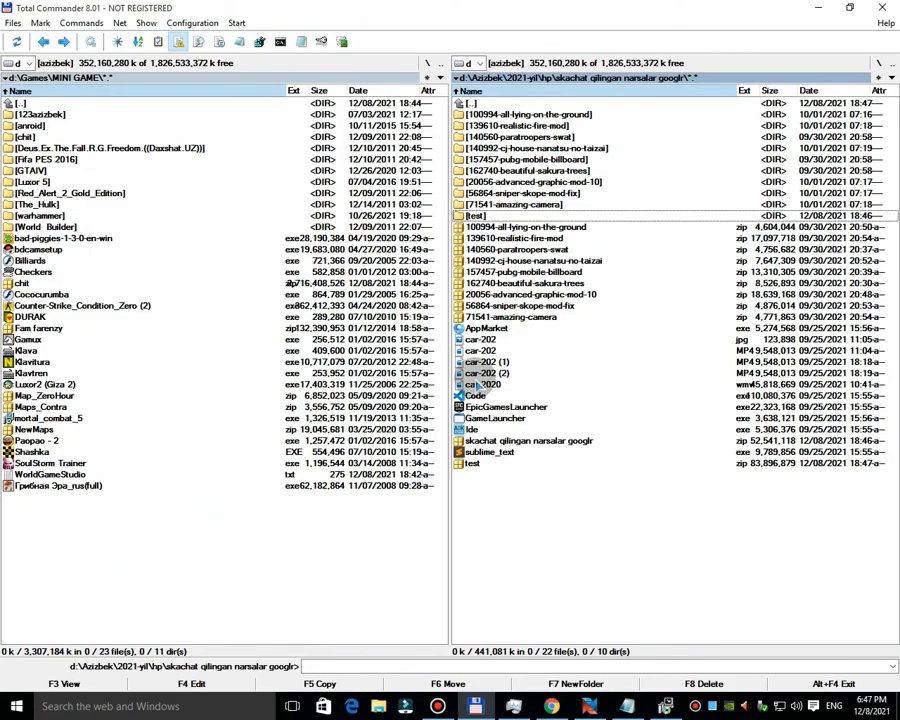
{"action": "left_click", "coordinate": [817, 7]}
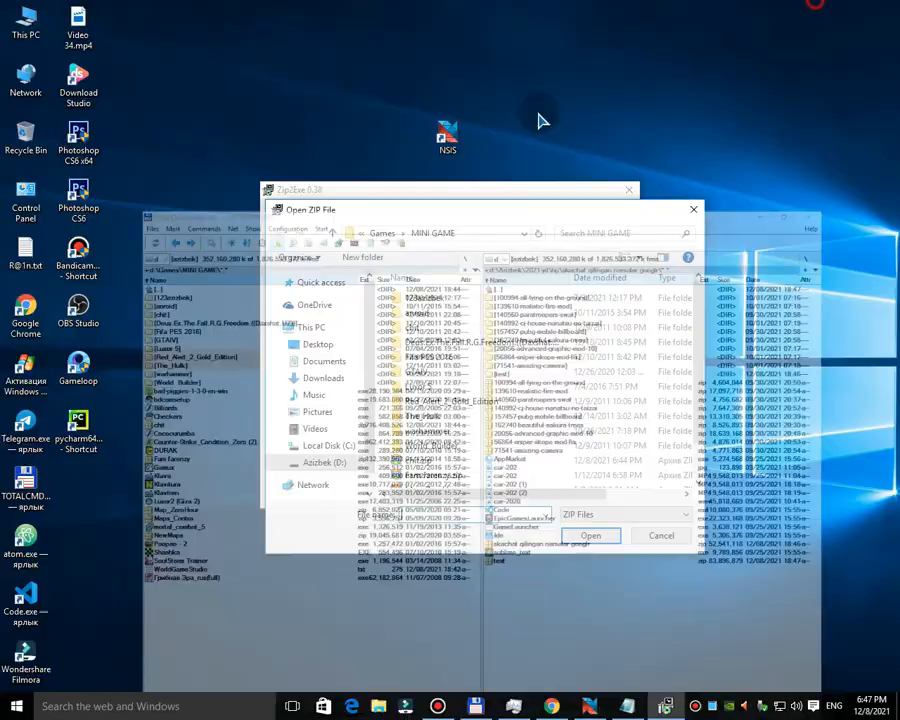
Step: Browse the source ZIP chooser to the 2021-yil\hp\skachat qilingan narsalar googlr folder on drive D
{"action": "scroll", "coordinate": [420, 350], "scroll_direction": "down", "scroll_amount": 1}
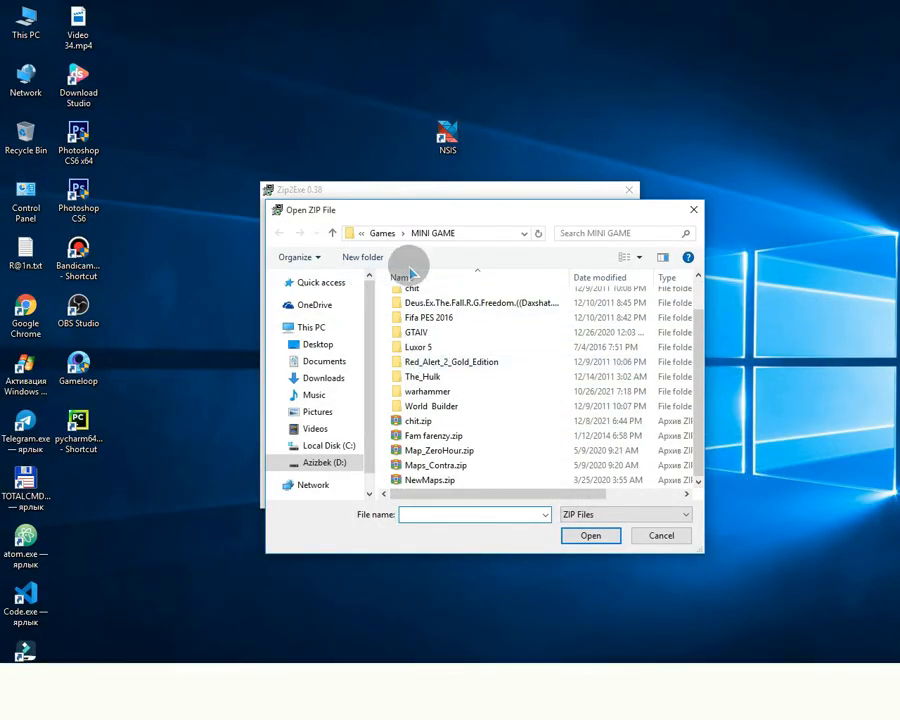
{"action": "left_click", "coordinate": [380, 233]}
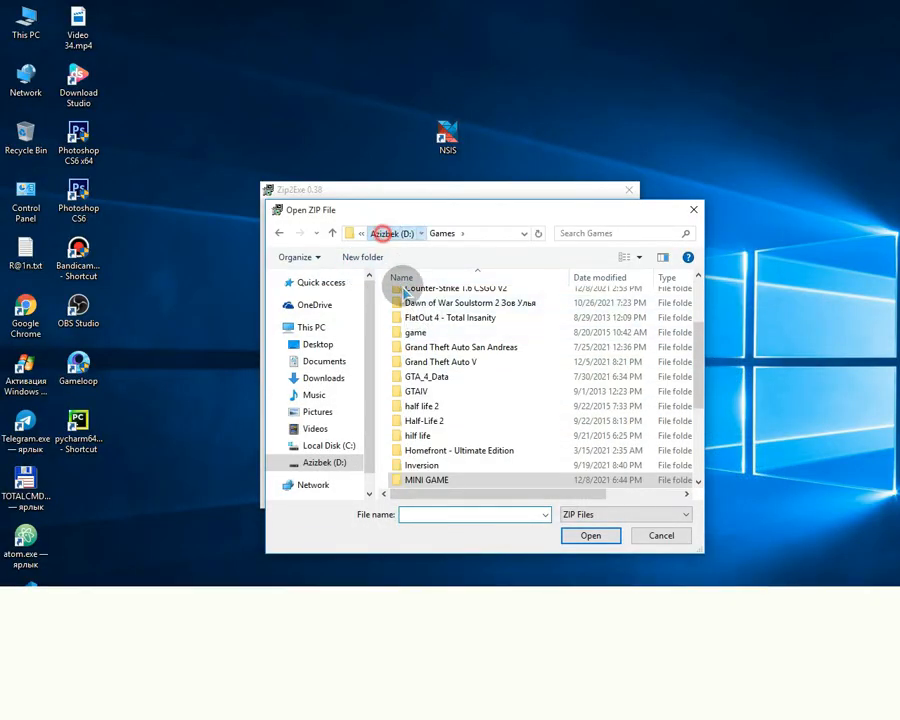
{"action": "left_click", "coordinate": [390, 233]}
{"action": "double_click", "coordinate": [421, 335]}
{"action": "double_click", "coordinate": [412, 298]}
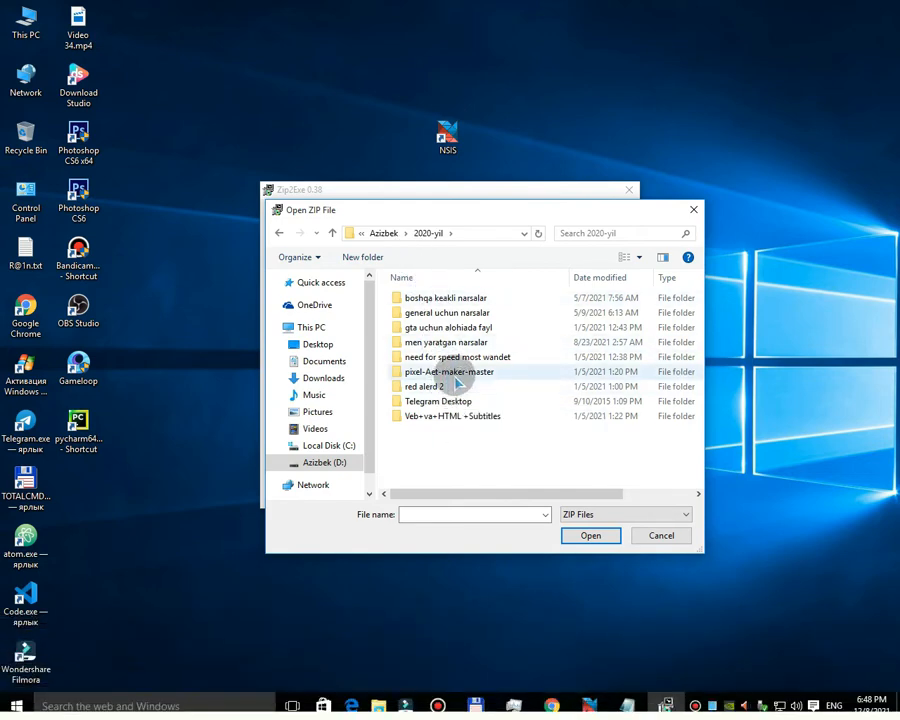
{"action": "left_click", "coordinate": [386, 234]}
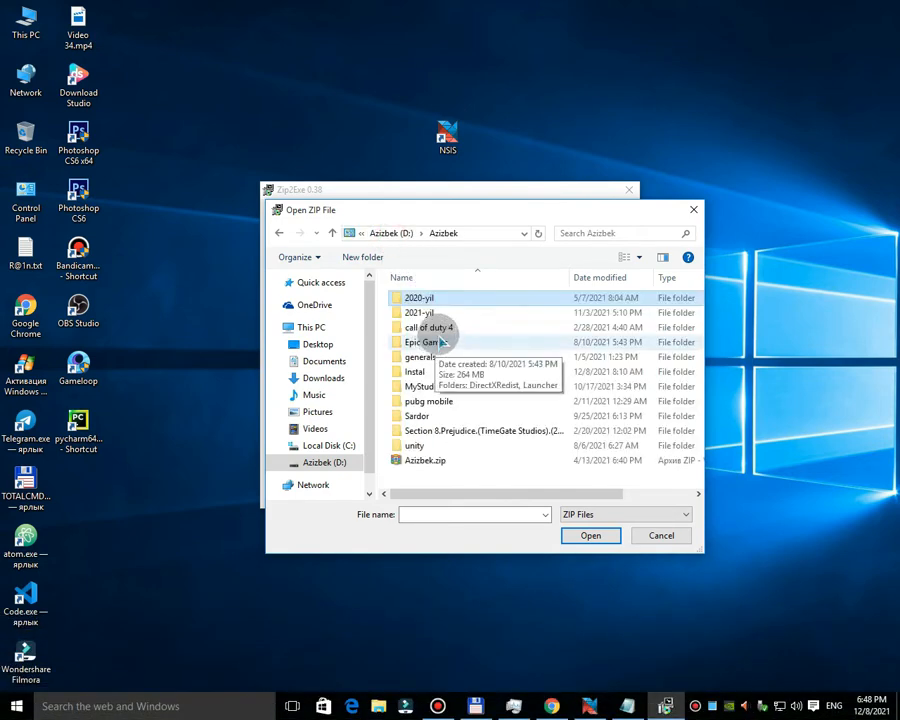
{"action": "double_click", "coordinate": [434, 313]}
{"action": "scroll", "coordinate": [438, 416], "scroll_direction": "down", "scroll_amount": 1}
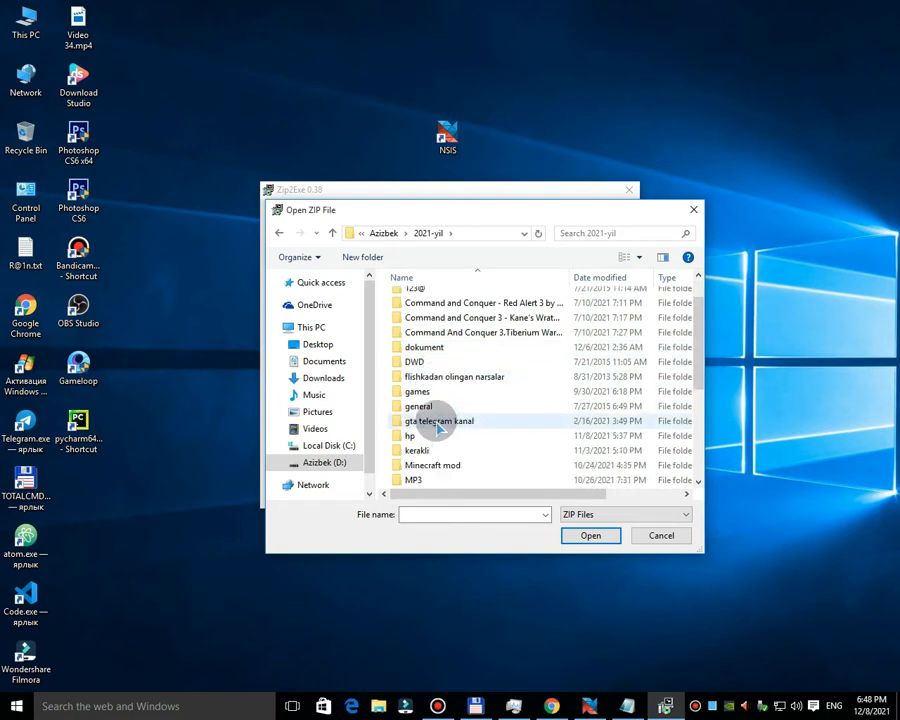
{"action": "double_click", "coordinate": [434, 440]}
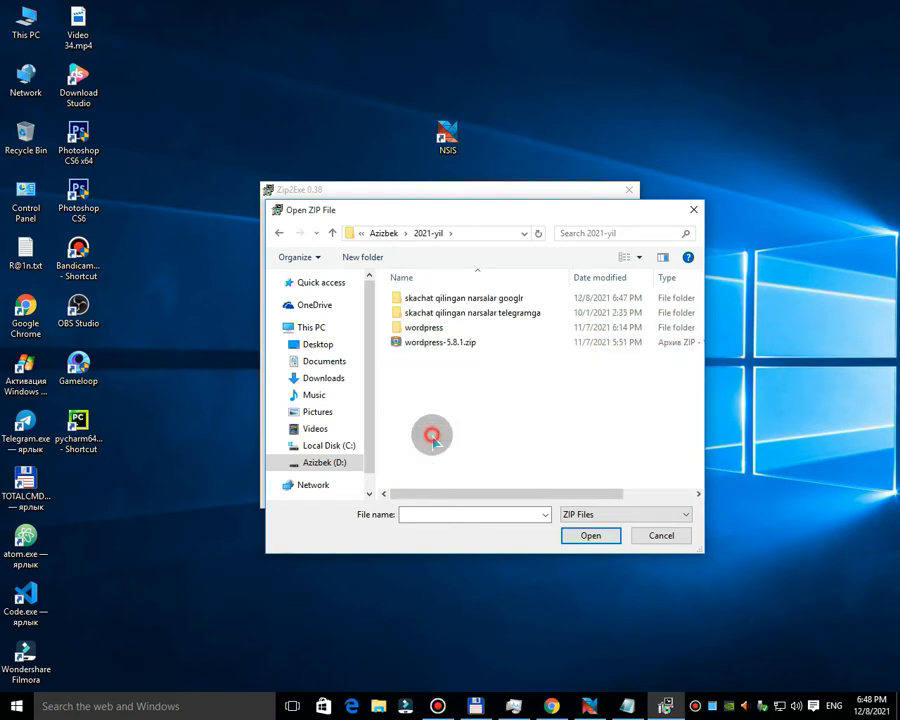
{"action": "double_click", "coordinate": [465, 299]}
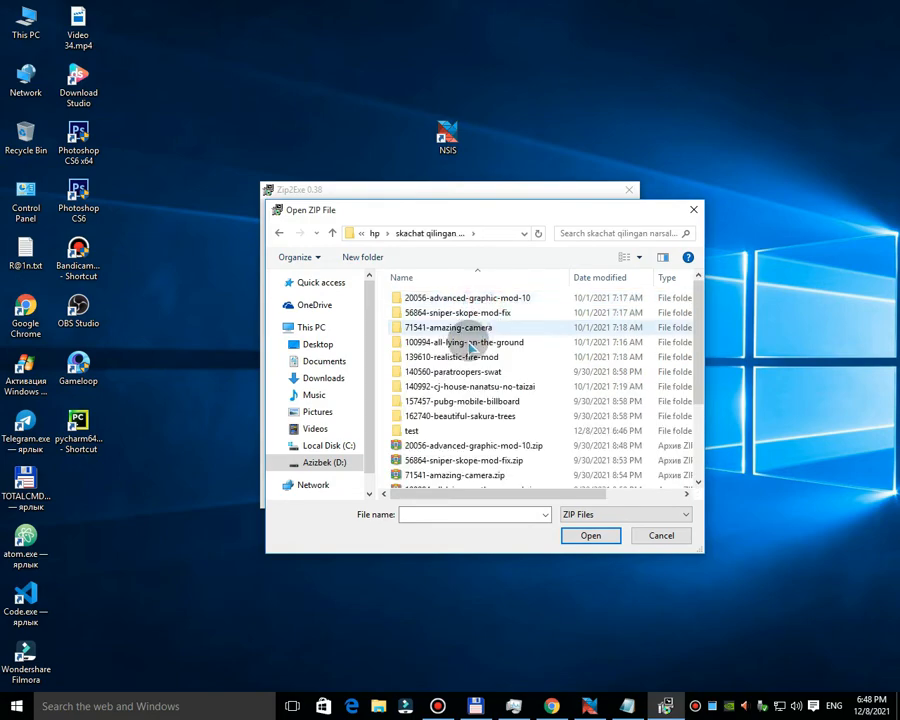
Step: Load test.zip as the source ZIP file for the installer
{"action": "scroll", "coordinate": [442, 441], "scroll_direction": "down", "scroll_amount": 3}
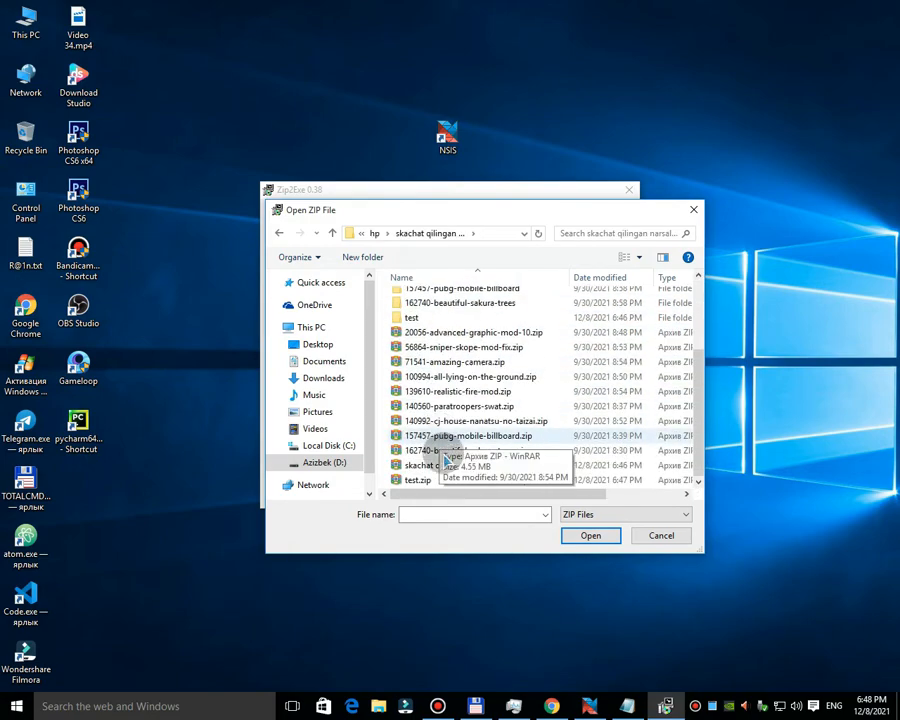
{"action": "left_click", "coordinate": [418, 481]}
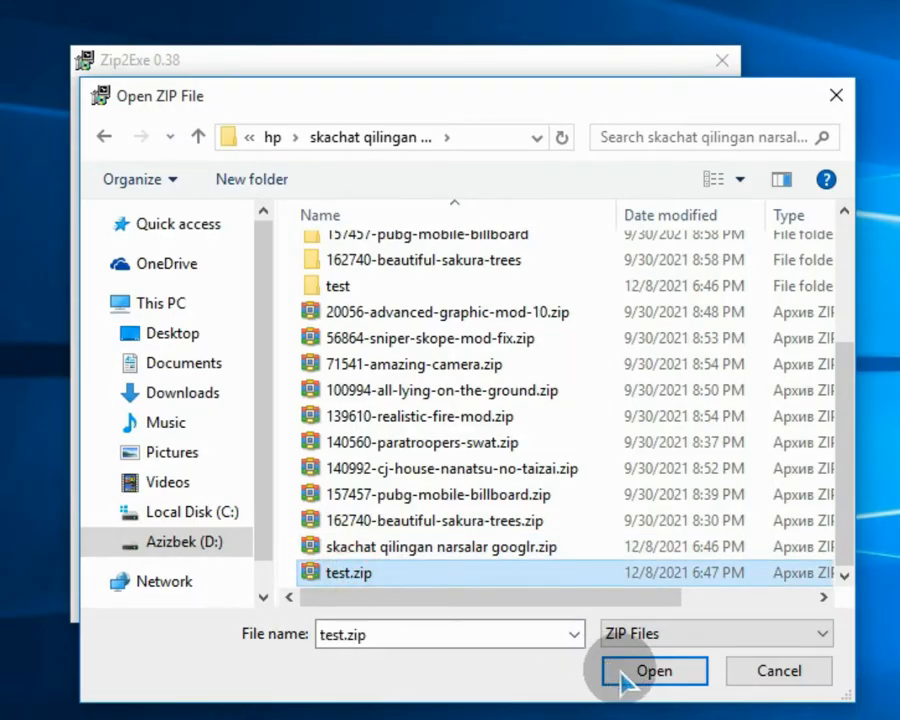
{"action": "left_click", "coordinate": [650, 668]}
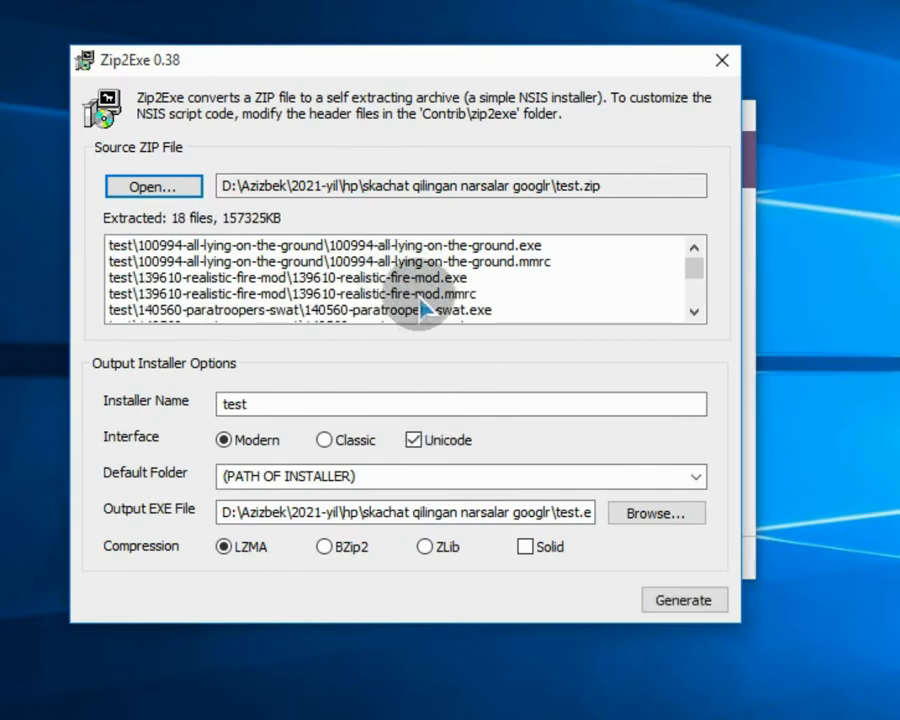
Step: Set the output EXE file to c:\Games\Chitlaruzb and generate the installer
{"action": "left_click", "coordinate": [684, 600]}
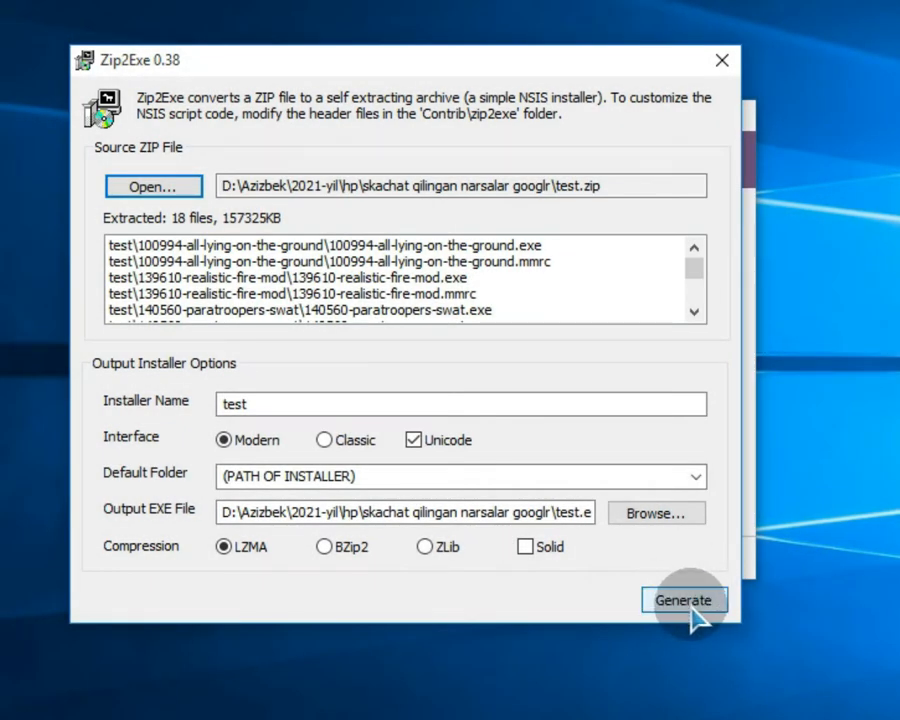
{"action": "left_click_drag", "start_coordinate": [568, 514], "coordinate": [612, 518]}
{"action": "left_click", "coordinate": [592, 514]}
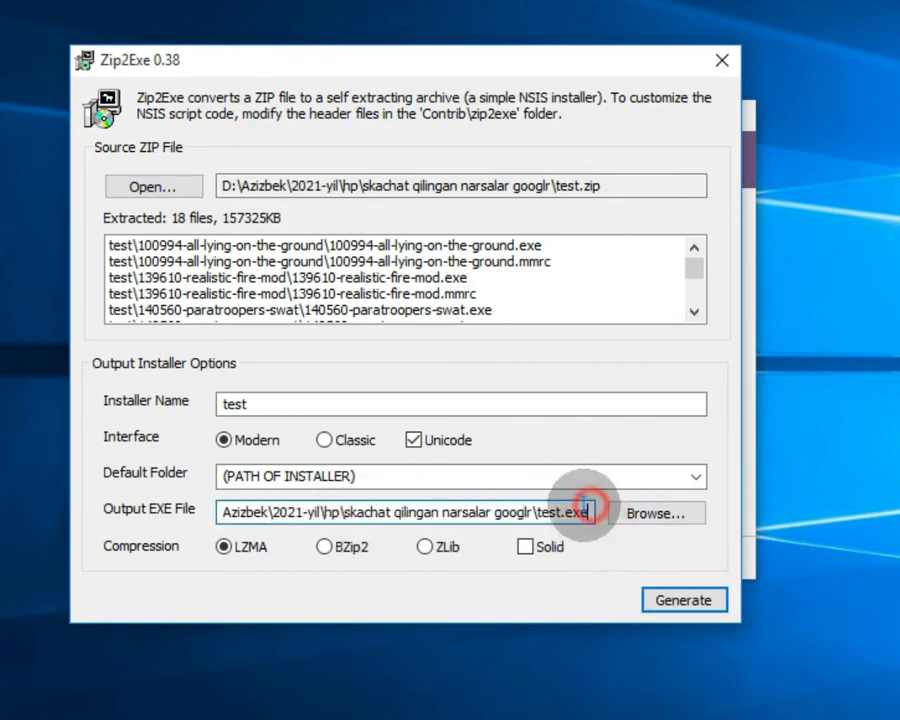
{"action": "key", "text": "BackSpace"}
{"action": "key", "text": "BackSpace"}
{"action": "key", "text": "BackSpace"}
{"action": "key", "text": "BackSpace"}
{"action": "key", "text": "BackSpace"}
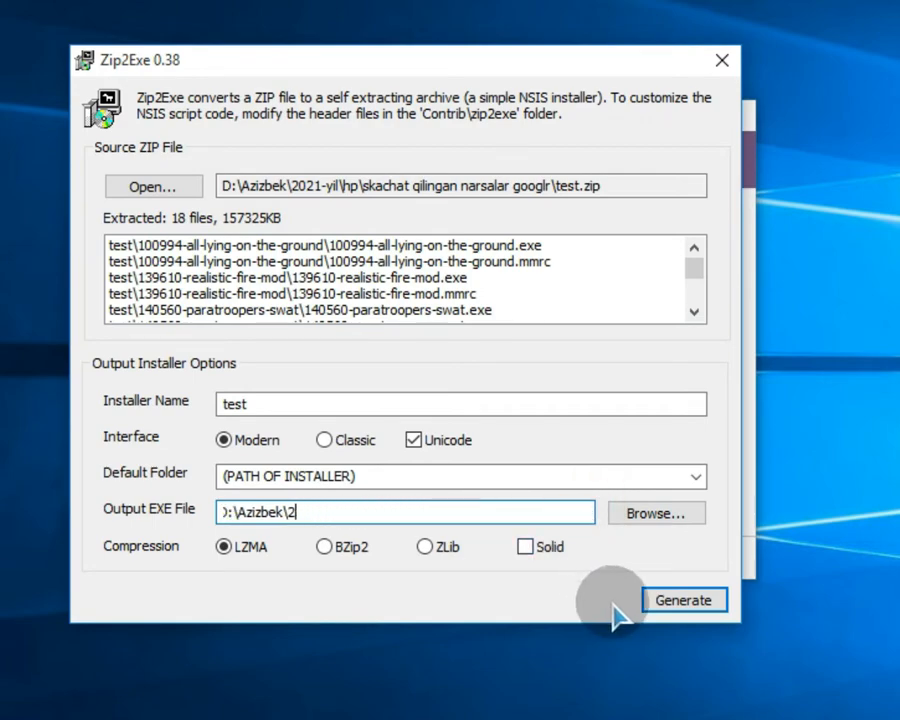
{"action": "type", "text": "c"}
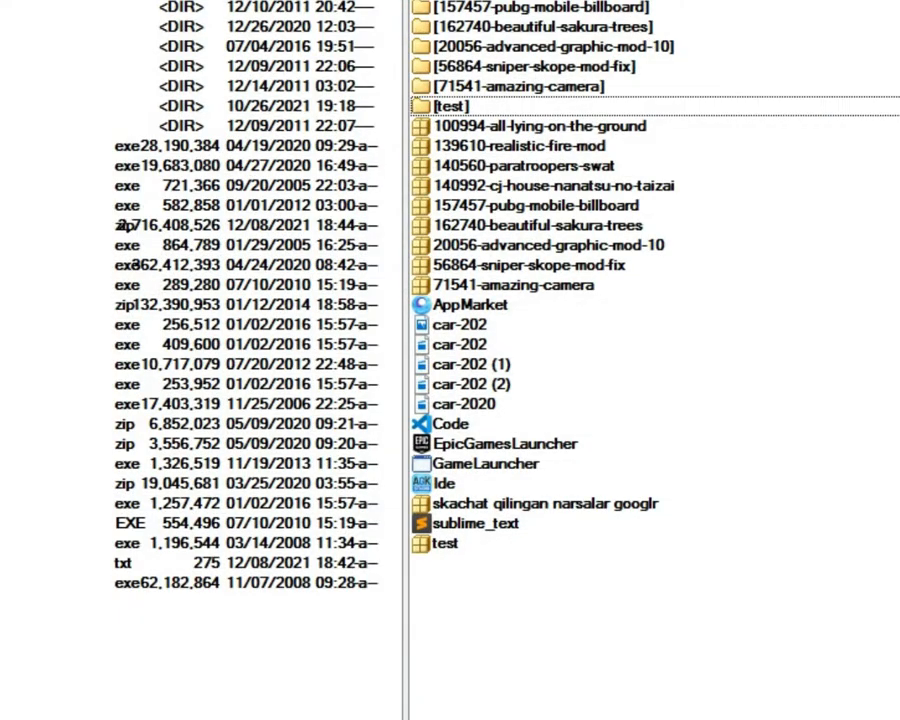
{"action": "type", "text": ":/"}
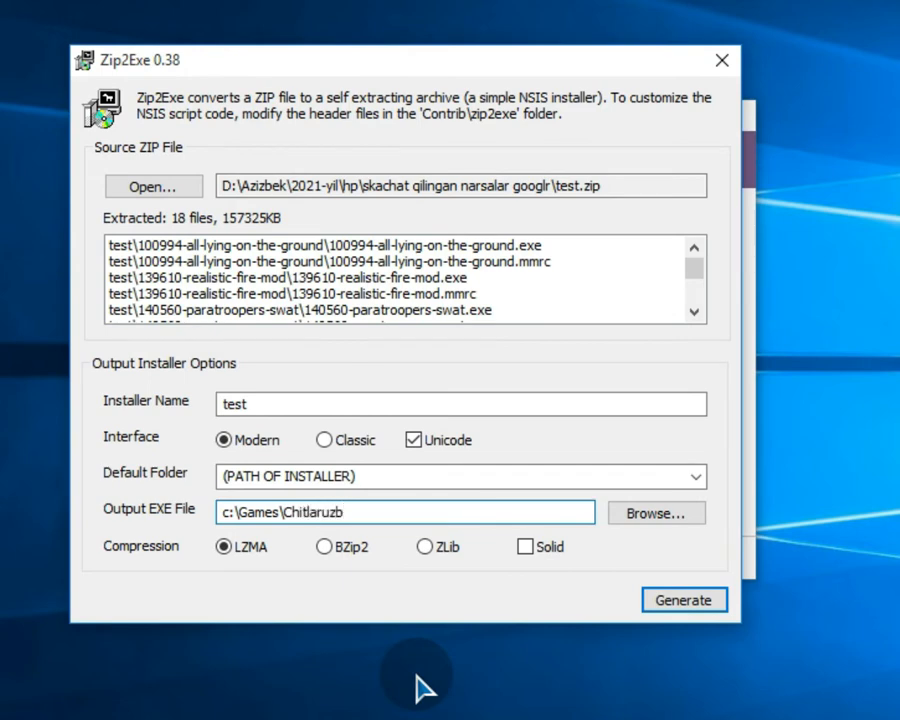
{"action": "left_click", "coordinate": [684, 602]}
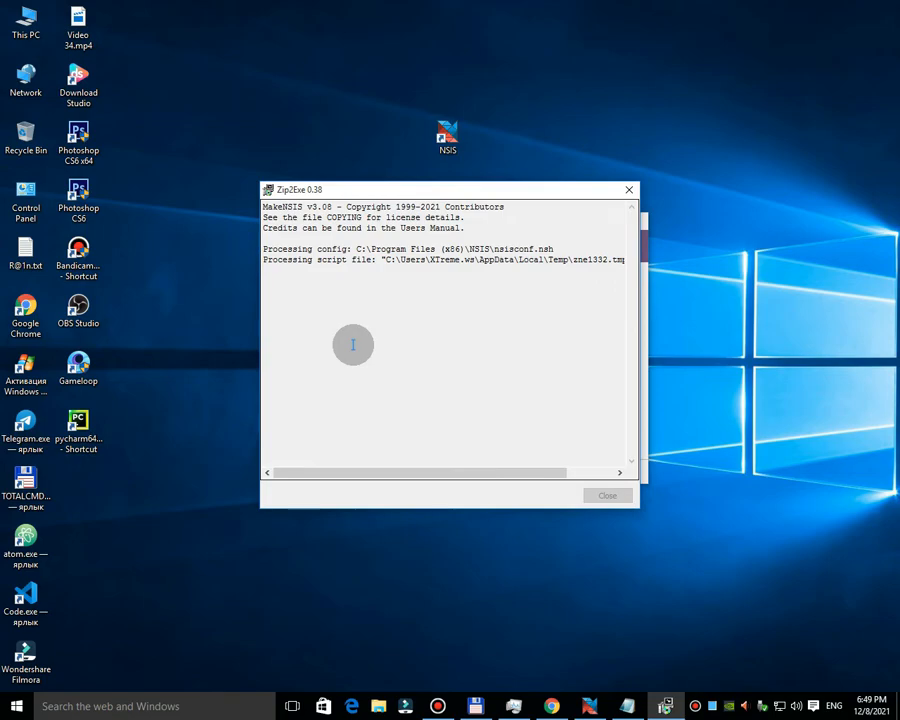
Step: Switch to Total Commander and inspect the 100994-all-lying-on-the-ground and 140560-paratroopers-swat subfolders inside the test folder
{"action": "left_click", "coordinate": [477, 705]}
{"action": "double_click", "coordinate": [515, 216]}
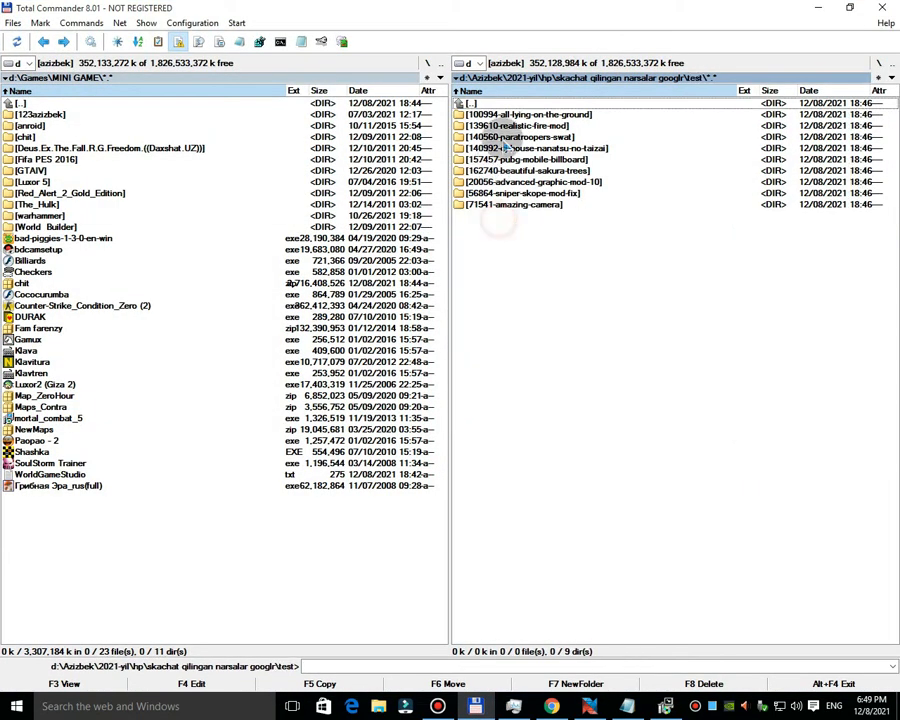
{"action": "double_click", "coordinate": [528, 112]}
{"action": "double_click", "coordinate": [522, 104]}
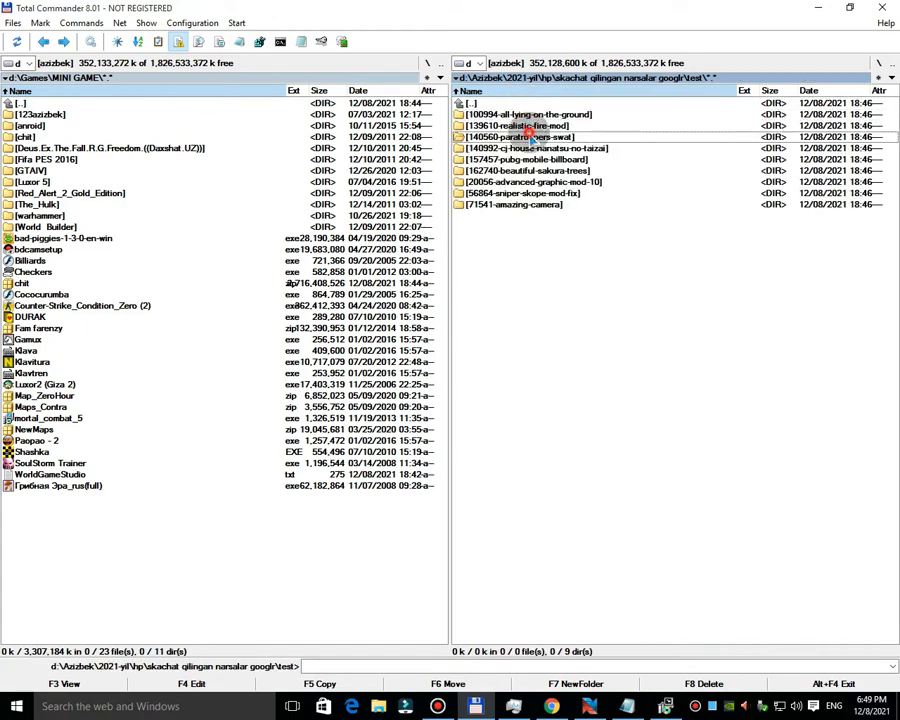
{"action": "double_click", "coordinate": [520, 136]}
{"action": "double_click", "coordinate": [522, 104]}
{"action": "left_click", "coordinate": [829, 8]}
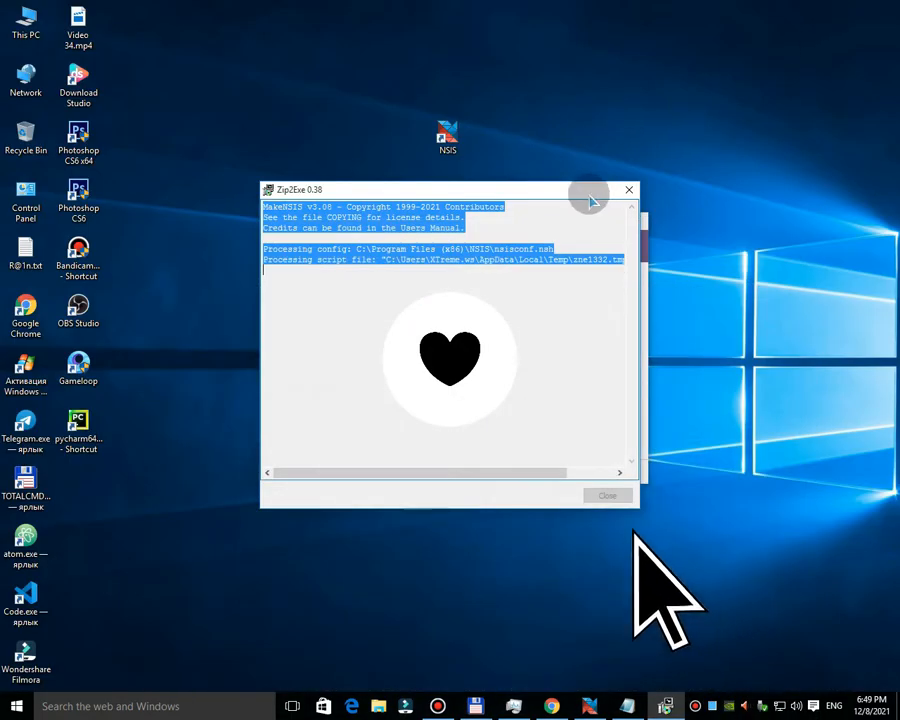
Step: Examine the full script file path in the compile log and view the test folder's parent directory in Total Commander
{"action": "left_click", "coordinate": [521, 272]}
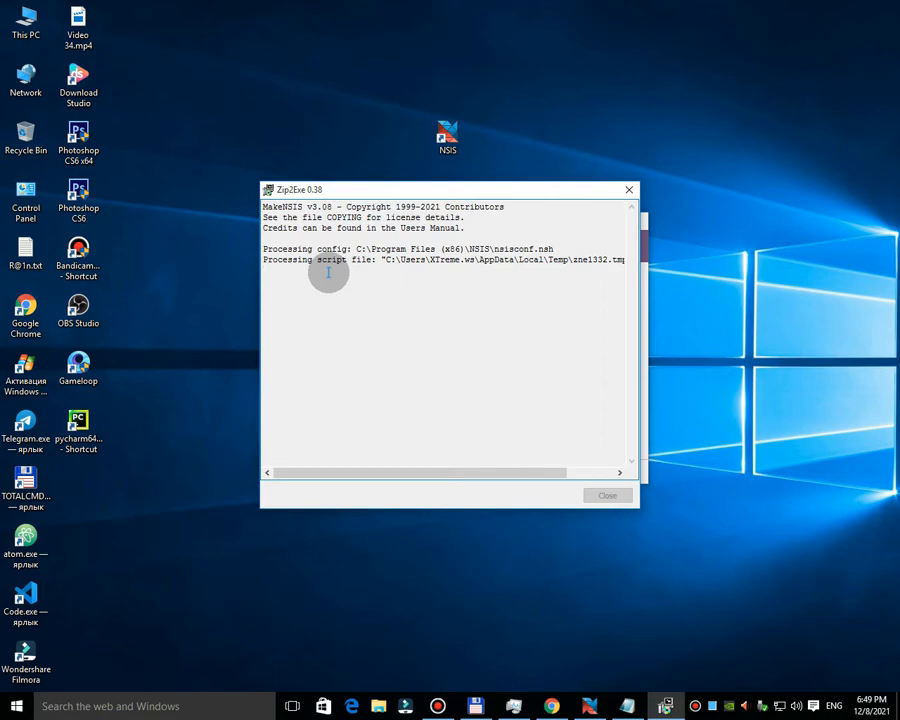
{"action": "scroll", "coordinate": [328, 272], "scroll_direction": "right", "scroll_amount": 2}
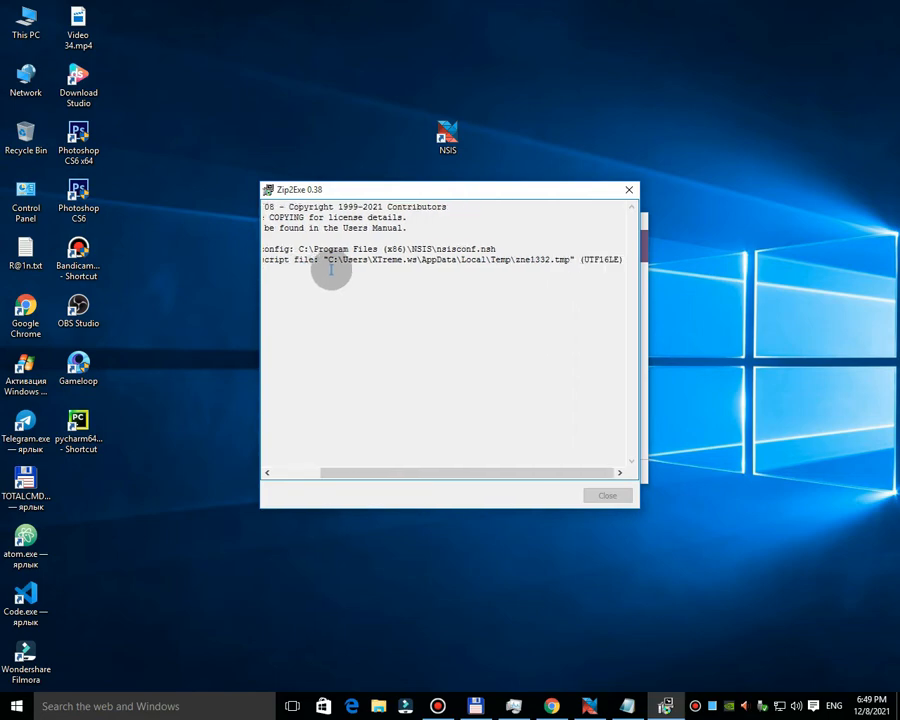
{"action": "left_click", "coordinate": [474, 709]}
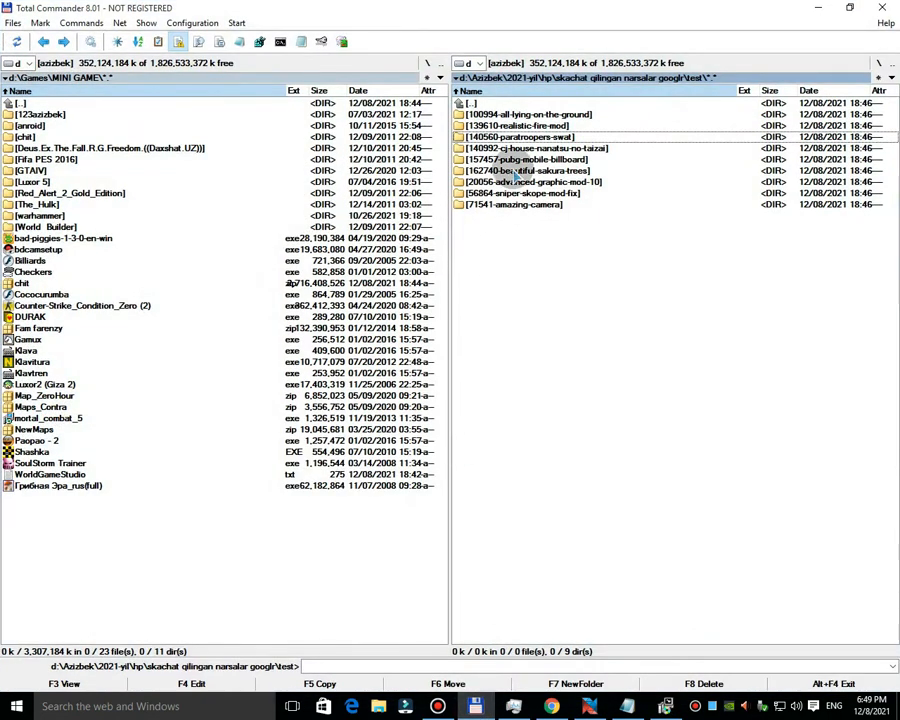
{"action": "left_click", "coordinate": [520, 100]}
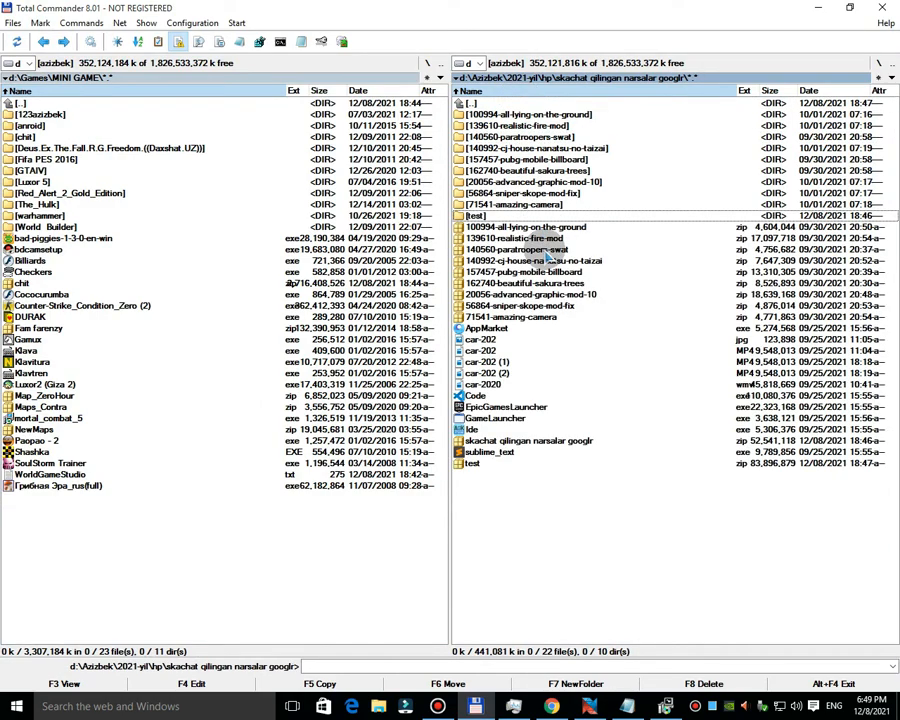
{"action": "left_click", "coordinate": [815, 10]}
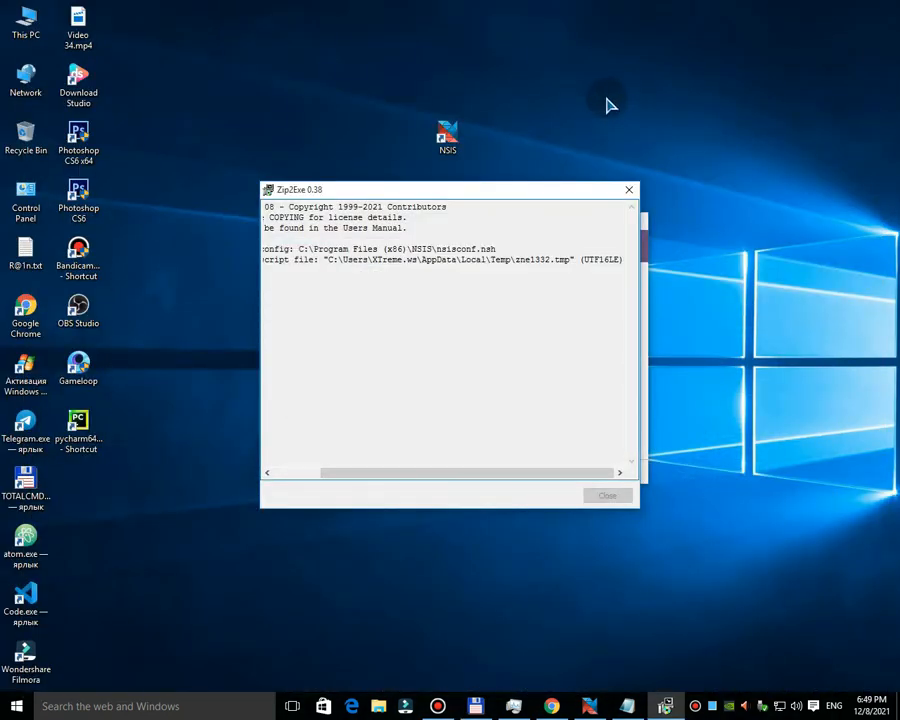
Step: Examine the test folder's properties in Total Commander to check its size and contents
{"action": "left_click", "coordinate": [476, 706]}
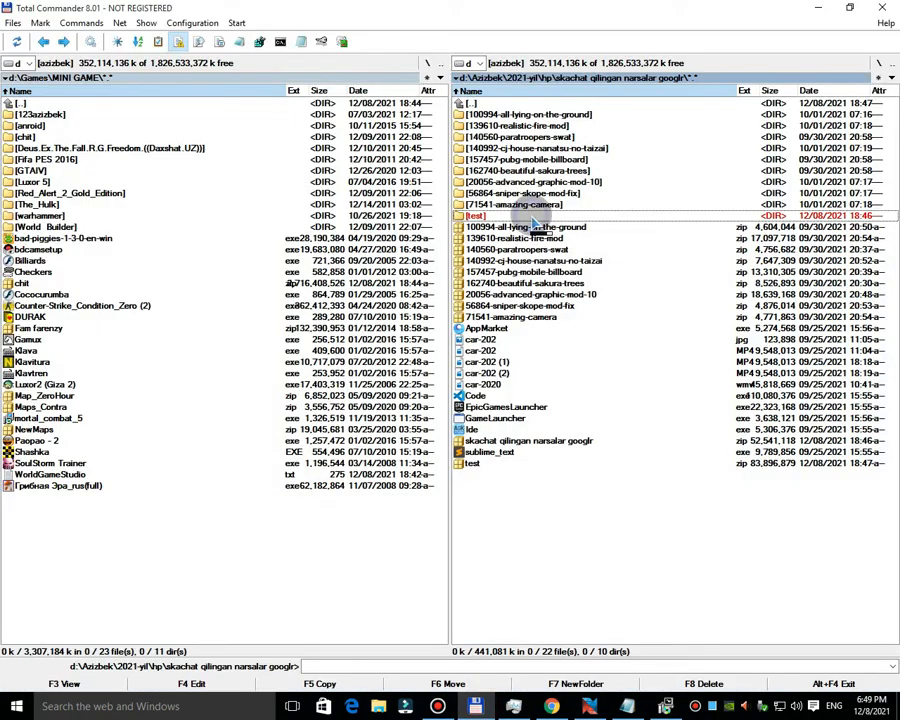
{"action": "right_click", "coordinate": [529, 216]}
{"action": "left_click", "coordinate": [590, 589]}
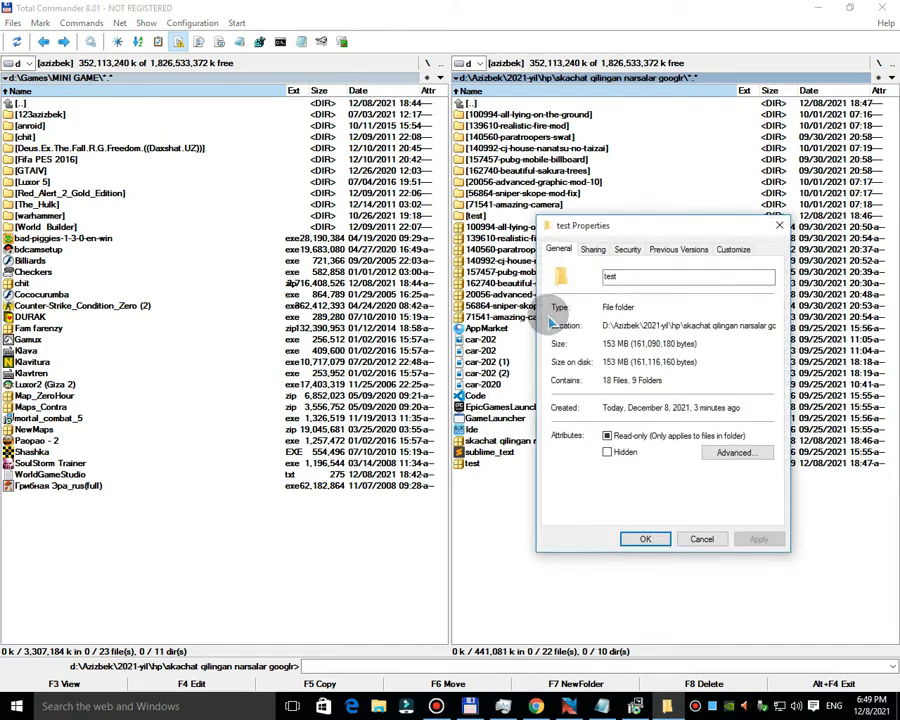
{"action": "left_click", "coordinate": [778, 229]}
{"action": "left_click", "coordinate": [820, 7]}
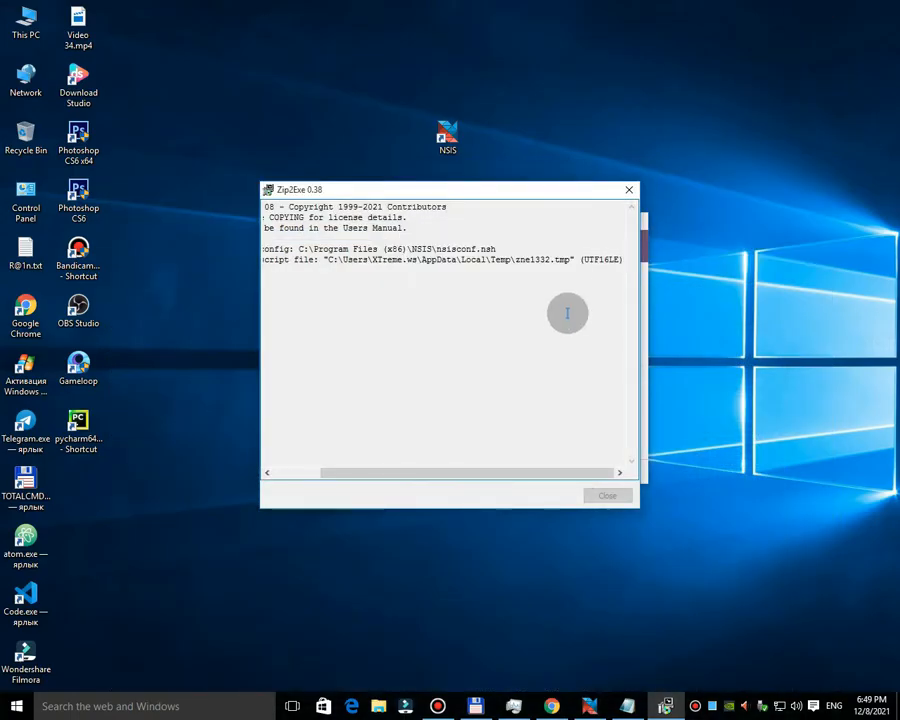
{"action": "left_click_drag", "start_coordinate": [582, 259], "coordinate": [516, 262]}
{"action": "left_click", "coordinate": [408, 272]}
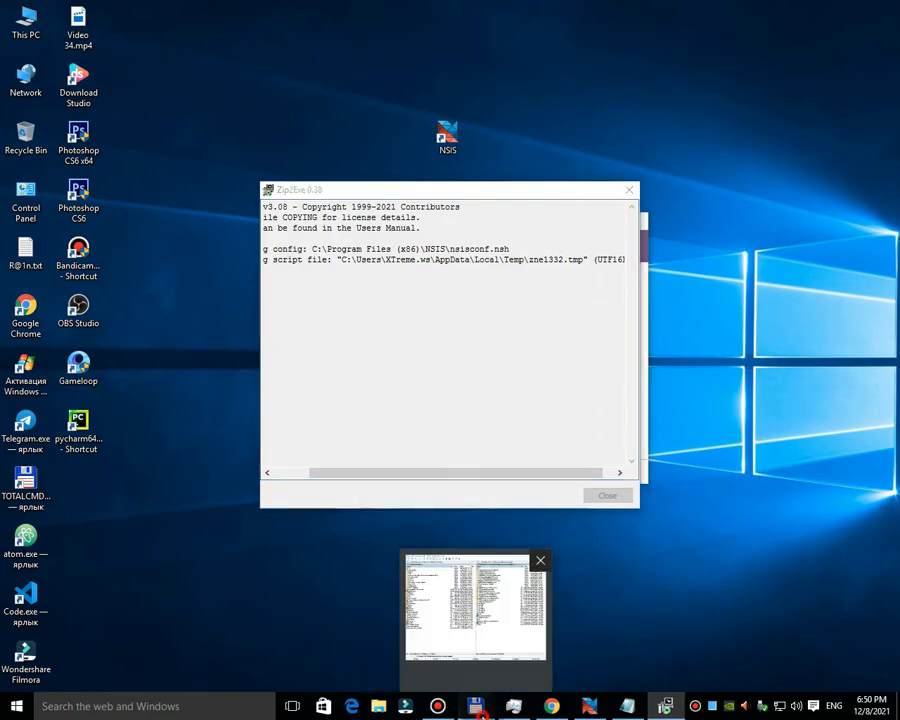
Step: Run the test of the compiled installer, and start Total Commander with its window placed beside the compile log
{"action": "left_click", "coordinate": [478, 710]}
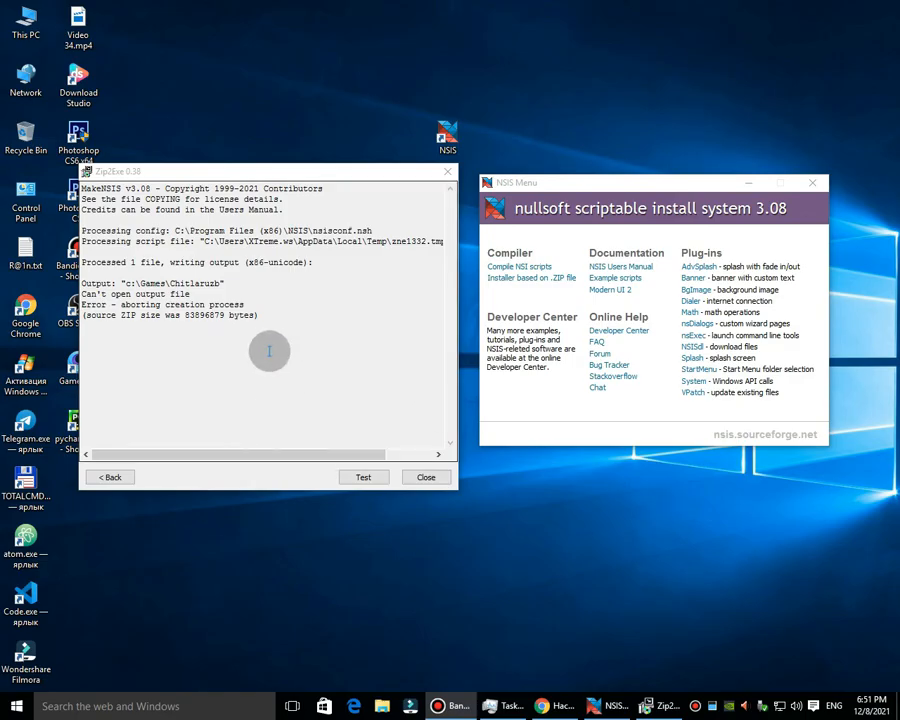
{"action": "left_click", "coordinate": [345, 479]}
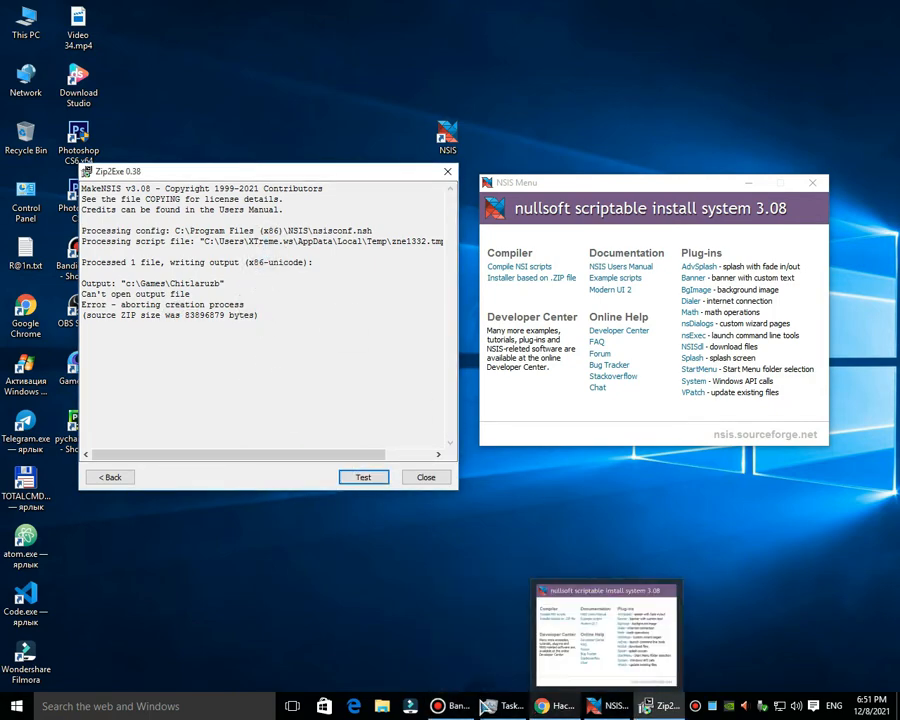
{"action": "left_click", "coordinate": [22, 505]}
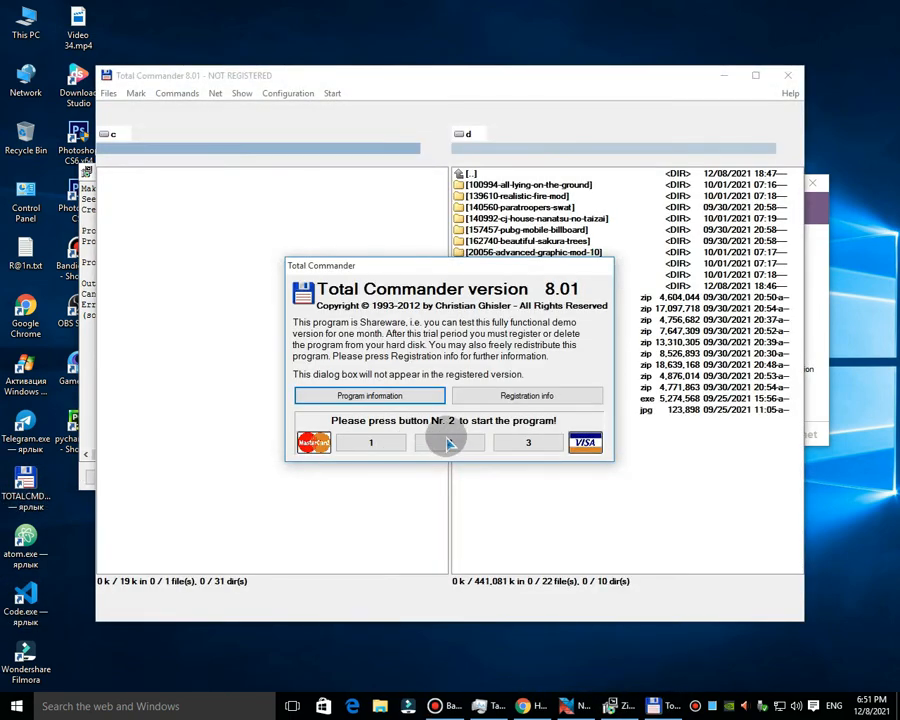
{"action": "left_click", "coordinate": [449, 440]}
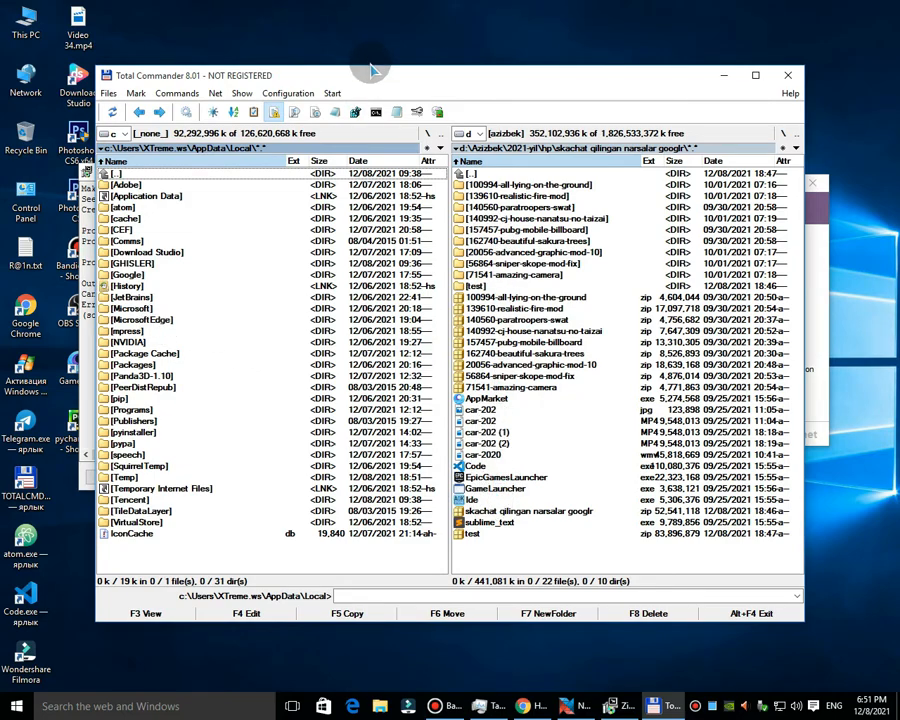
{"action": "left_click_drag", "start_coordinate": [377, 82], "coordinate": [719, 227]}
{"action": "left_click_drag", "start_coordinate": [704, 118], "coordinate": [690, 38]}
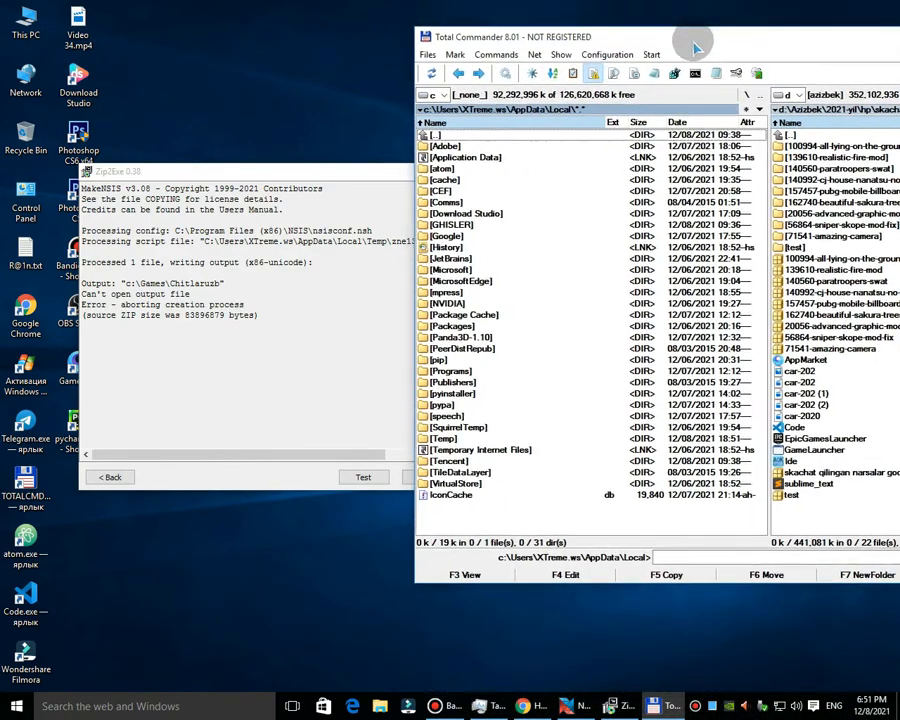
Step: Look for the output folder in the root of drive C with hidden items shown
{"action": "double_click", "coordinate": [455, 133]}
{"action": "double_click", "coordinate": [455, 133]}
{"action": "double_click", "coordinate": [455, 133]}
{"action": "double_click", "coordinate": [455, 134]}
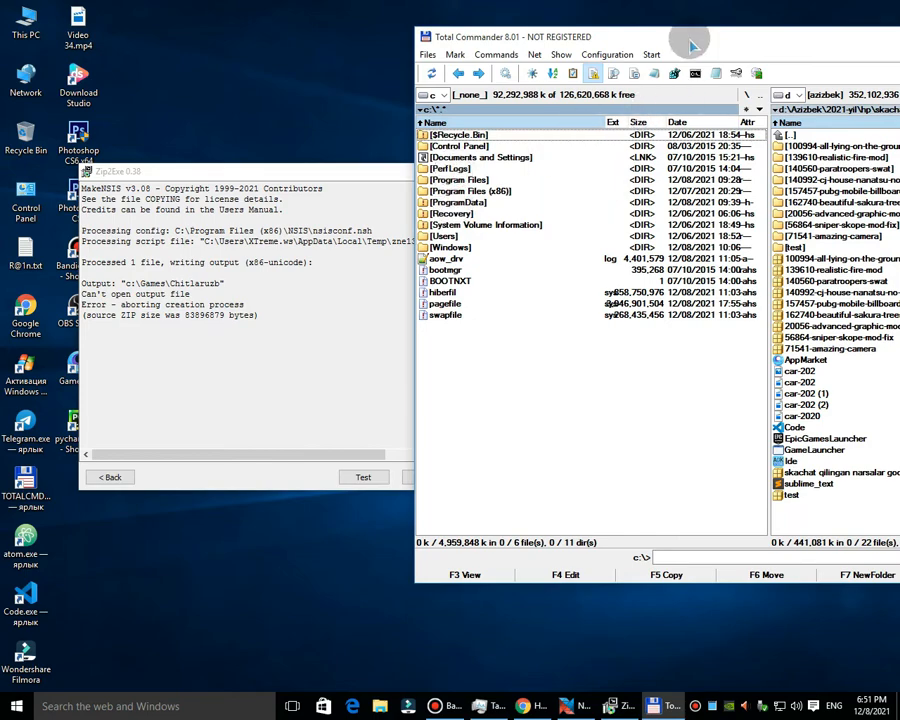
{"action": "left_click_drag", "start_coordinate": [688, 39], "coordinate": [639, 44]}
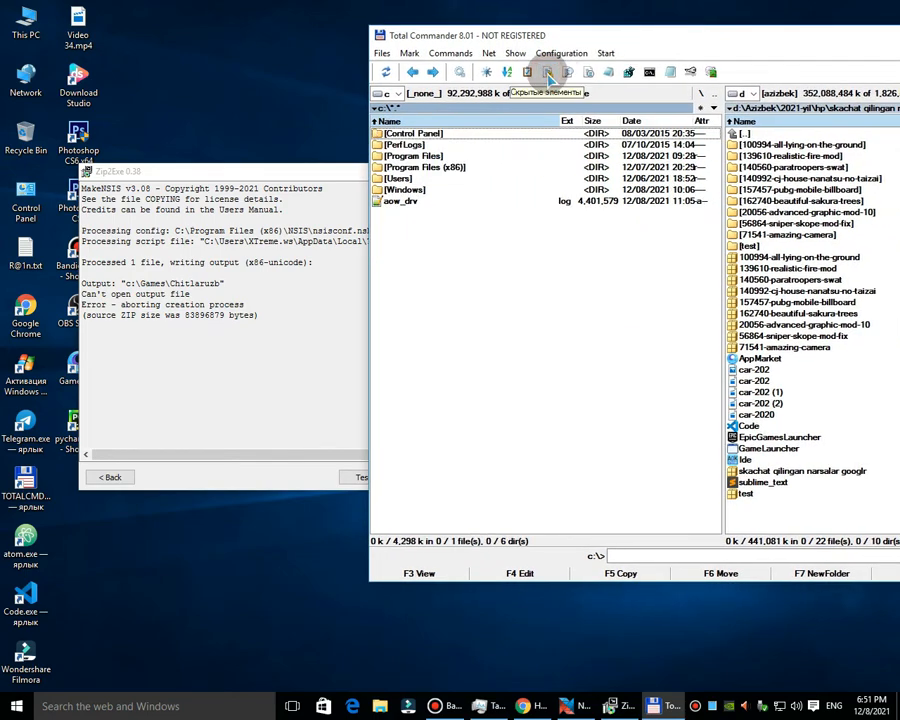
{"action": "left_click", "coordinate": [548, 75]}
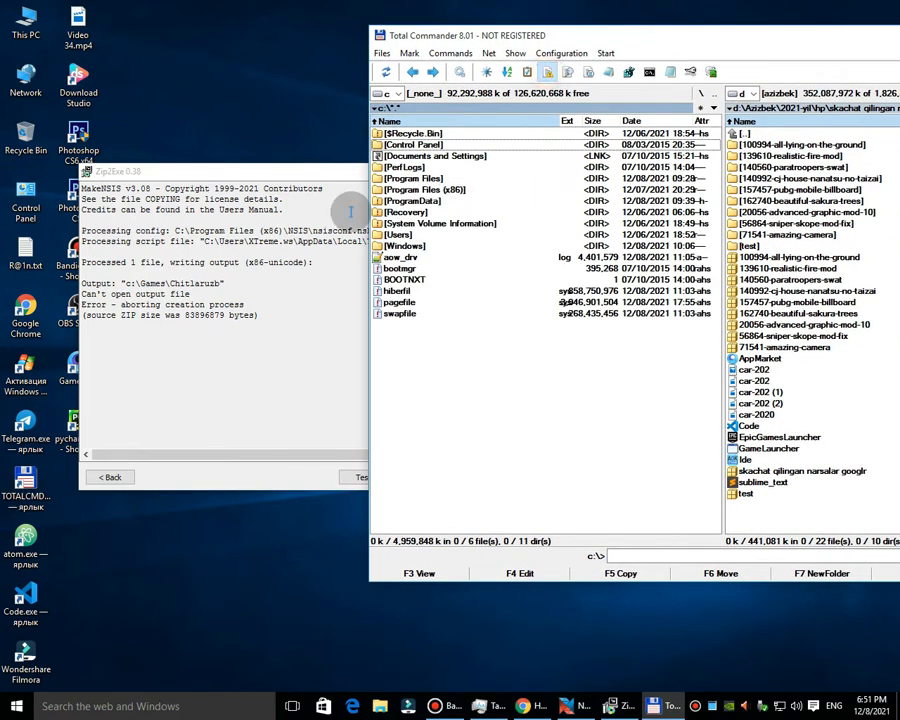
Step: Try opening the logged output path c:\Games\Chitlaruzb through the Windows Run dialog, and close Zip2Exe after another installer test
{"action": "left_click_drag", "start_coordinate": [268, 173], "coordinate": [214, 86]}
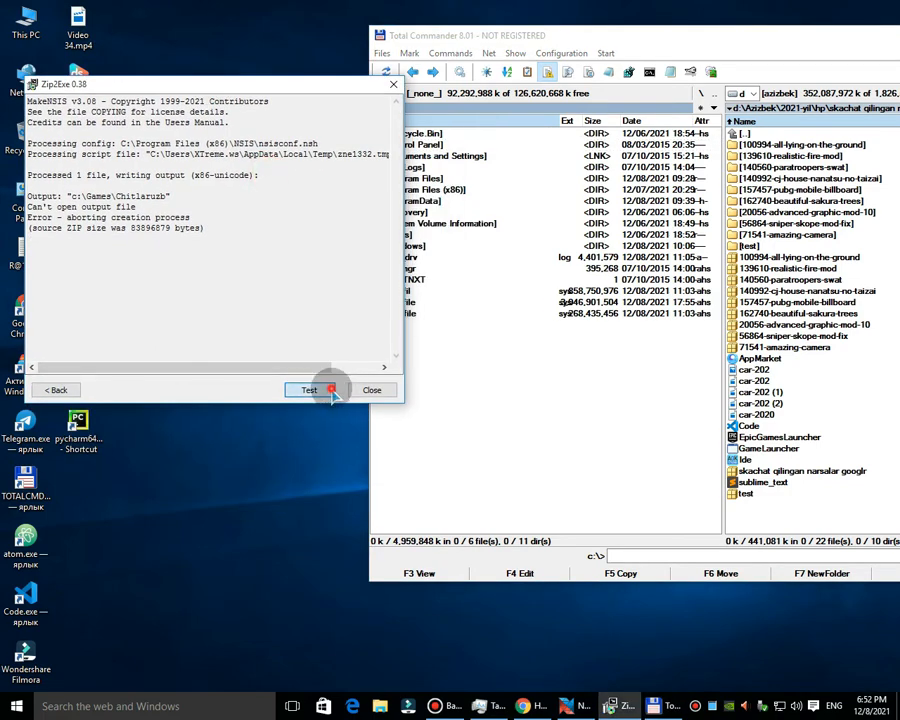
{"action": "left_click_drag", "start_coordinate": [162, 196], "coordinate": [72, 196]}
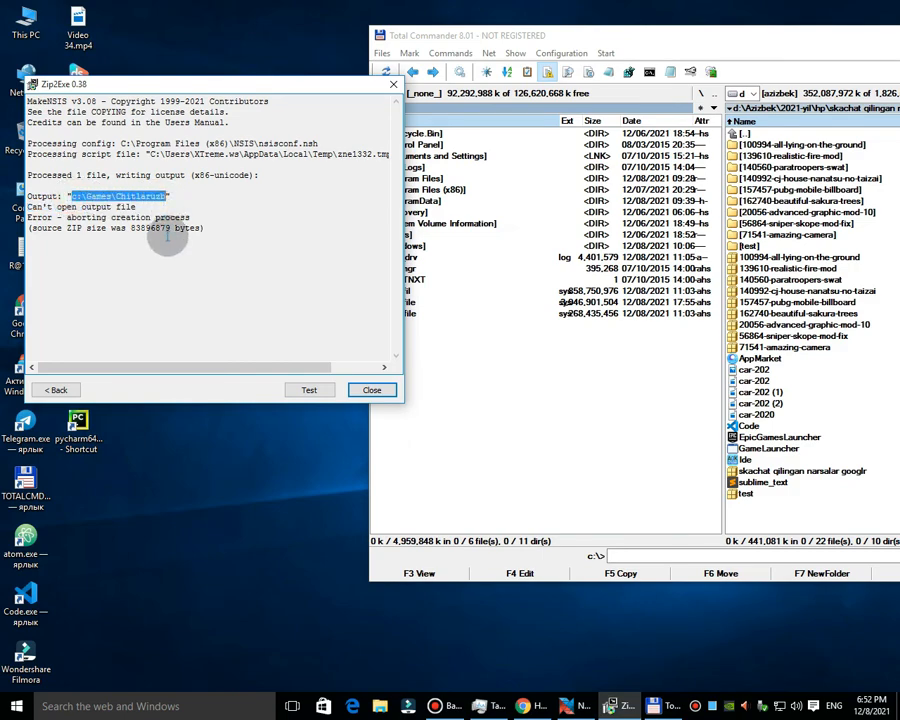
{"action": "key", "text": "super+r"}
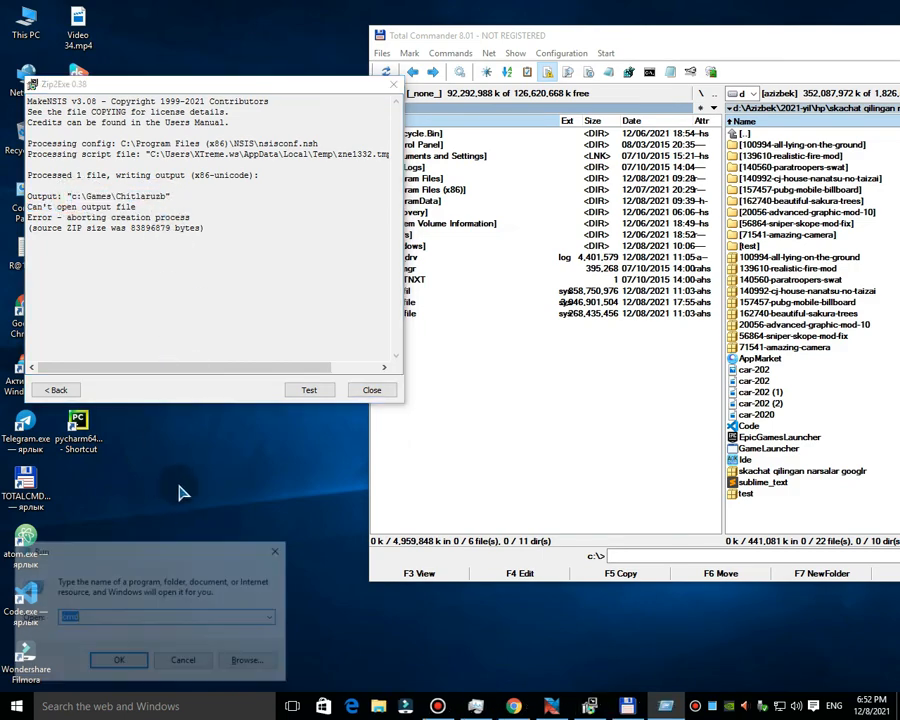
{"action": "key", "text": "Return"}
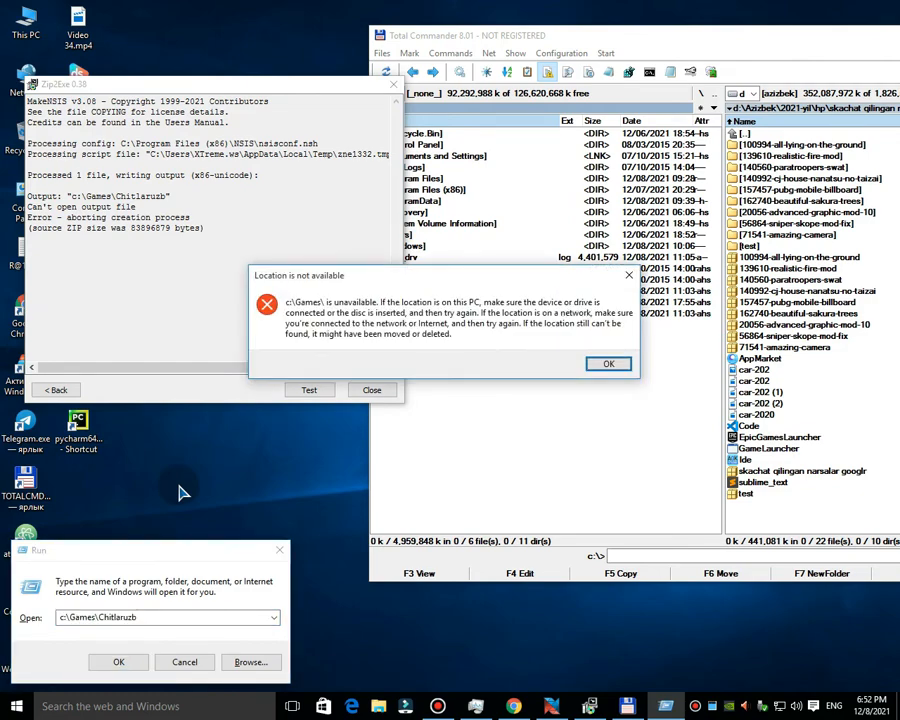
{"action": "key", "text": "Return"}
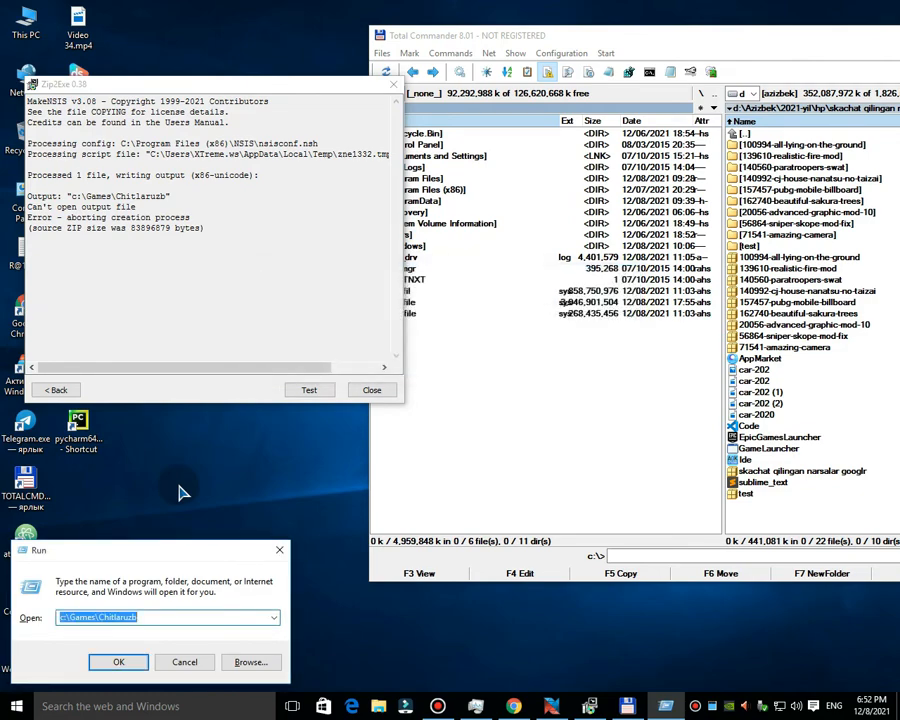
{"action": "left_click", "coordinate": [297, 390]}
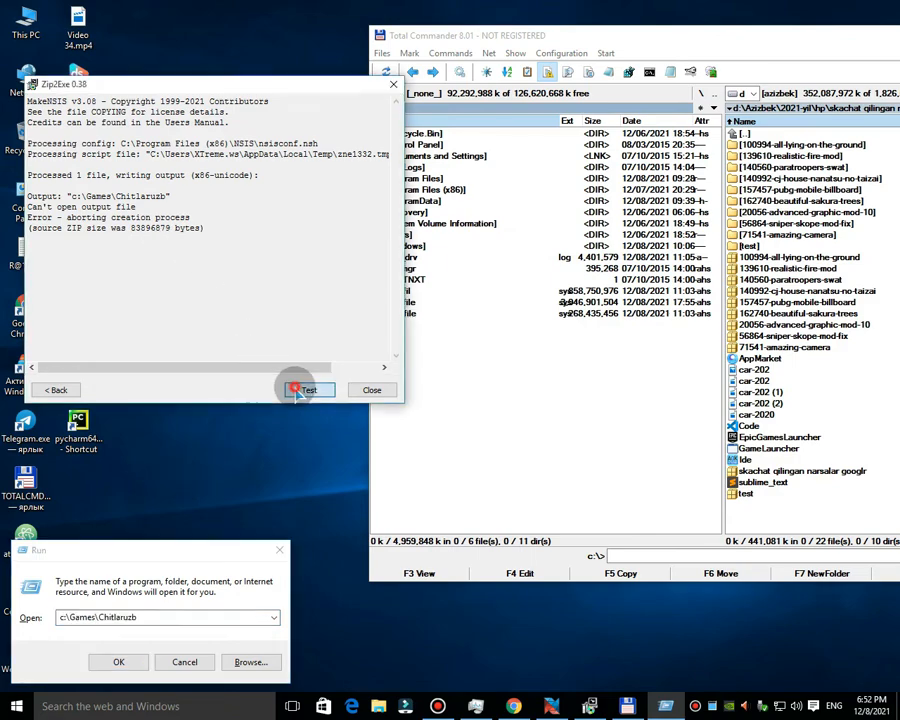
{"action": "left_click", "coordinate": [369, 389]}
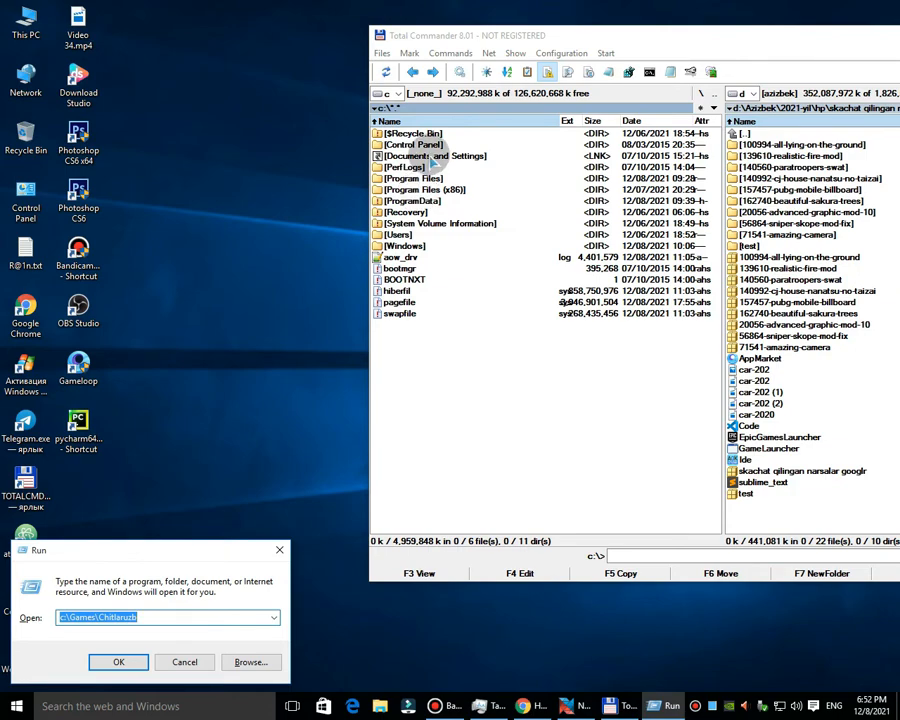
Step: Check the test ZIP archive and the contents of the test folder in Total Commander, and minimize its window
{"action": "left_click_drag", "start_coordinate": [480, 36], "coordinate": [311, 34]}
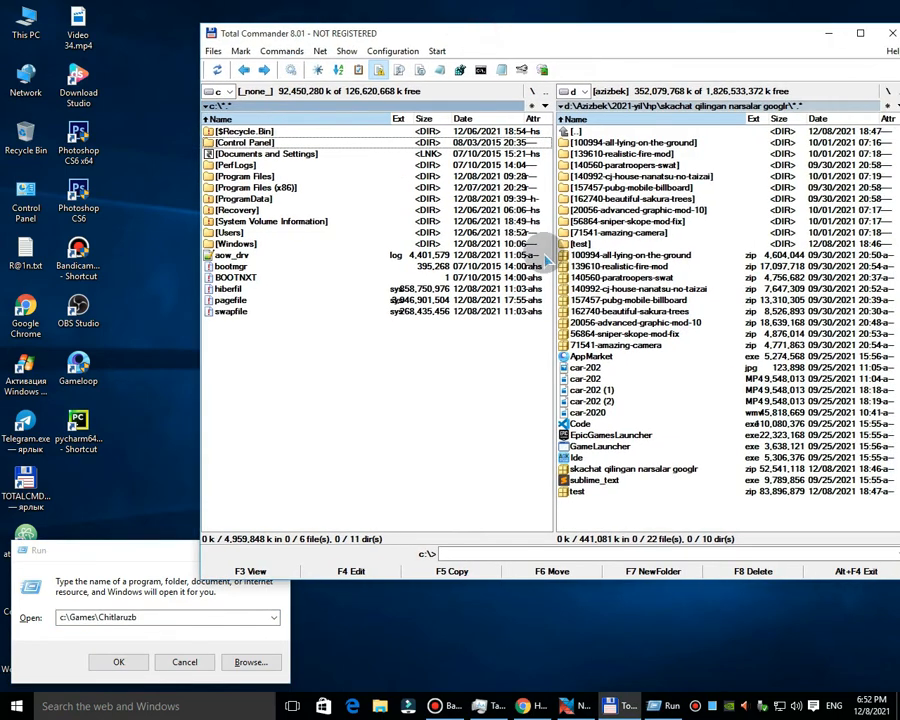
{"action": "left_click", "coordinate": [659, 346]}
{"action": "left_click", "coordinate": [659, 356]}
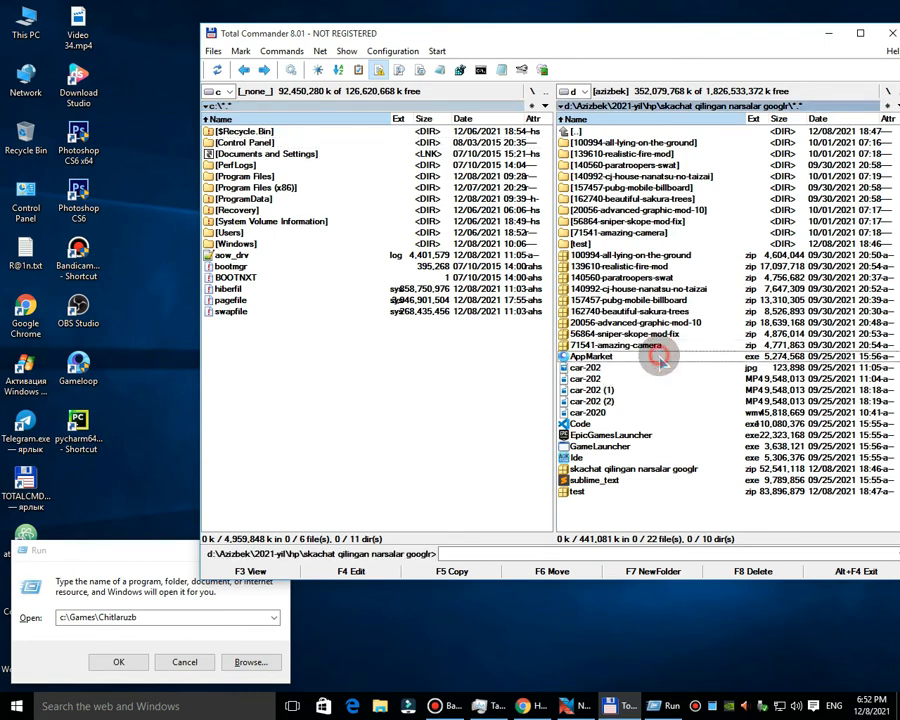
{"action": "left_click", "coordinate": [600, 491]}
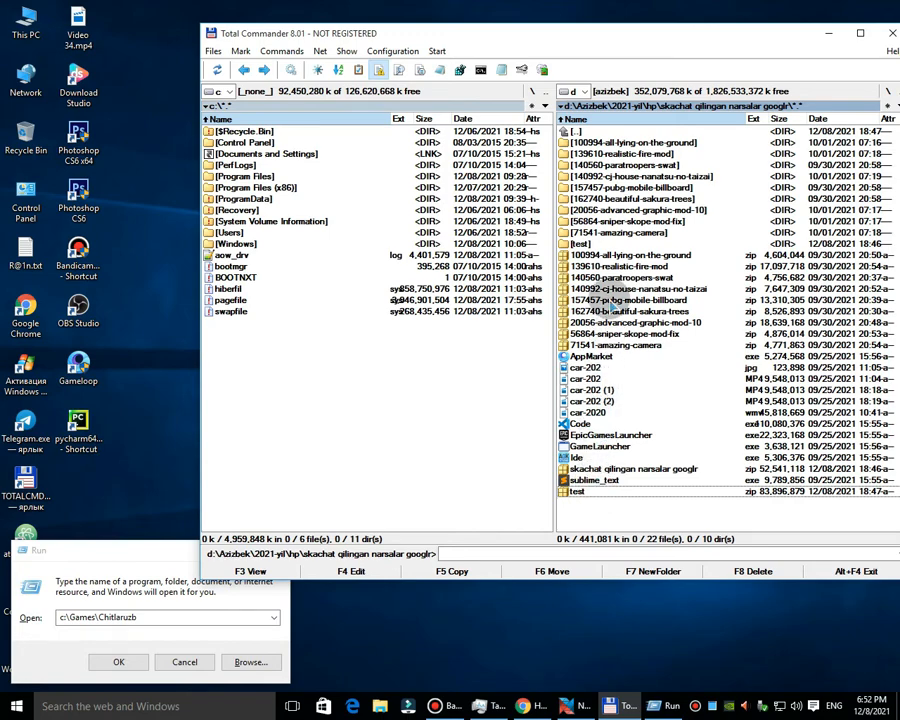
{"action": "double_click", "coordinate": [584, 243]}
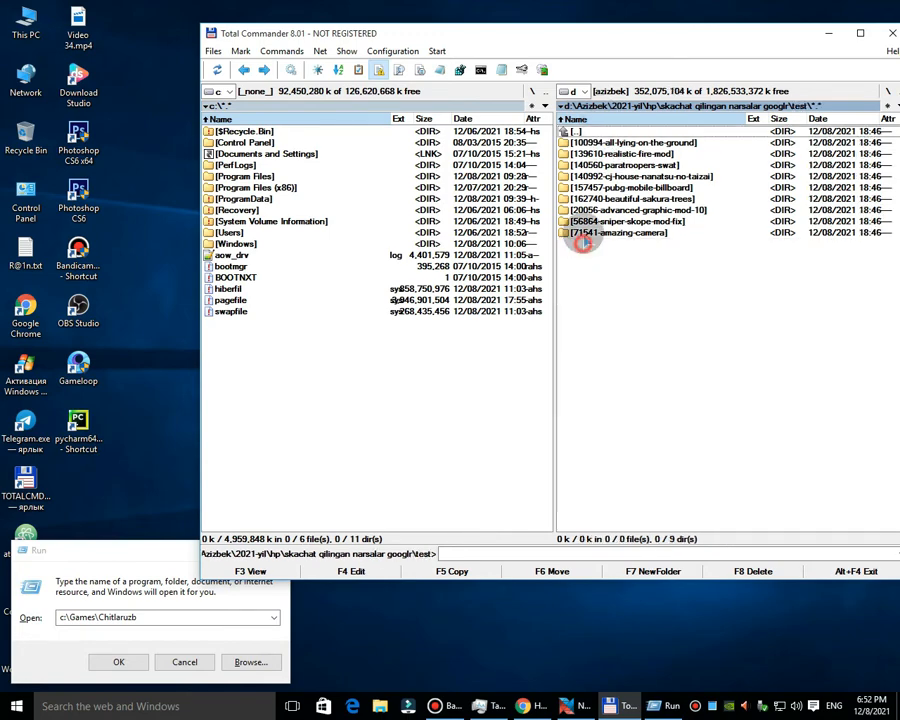
{"action": "double_click", "coordinate": [608, 132]}
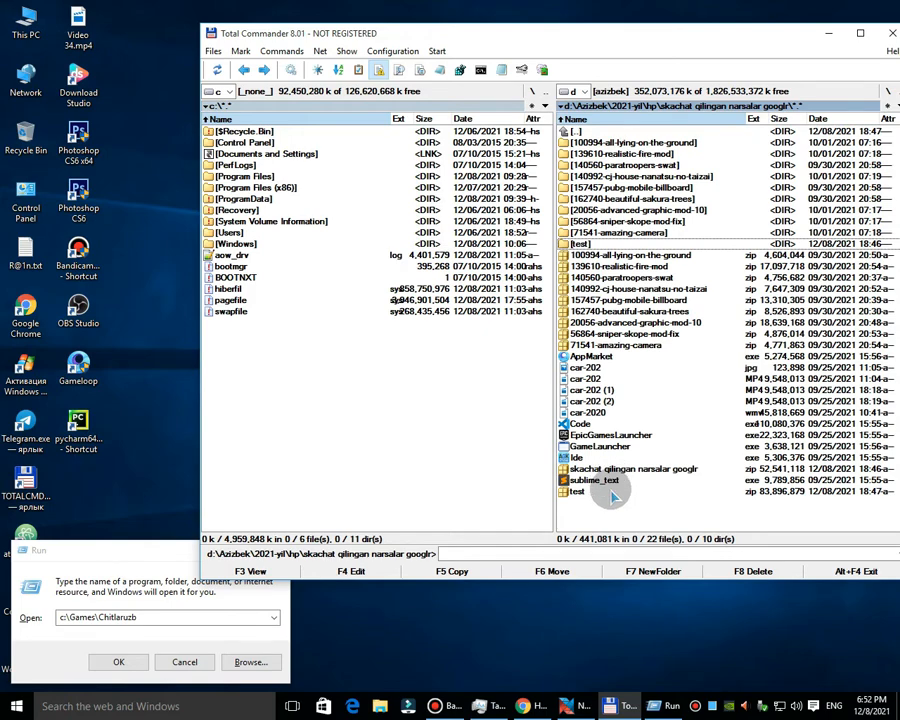
{"action": "left_click", "coordinate": [822, 38]}
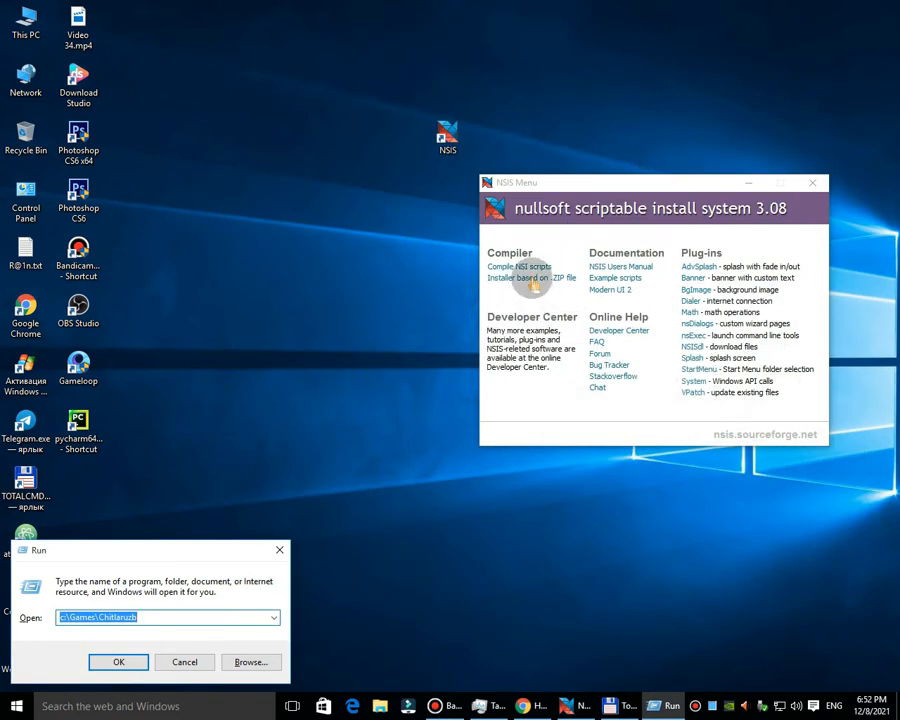
Step: Generate test.exe from the test ZIP archive with Zip2Exe, and launch it from Total Commander
{"action": "left_click", "coordinate": [532, 279]}
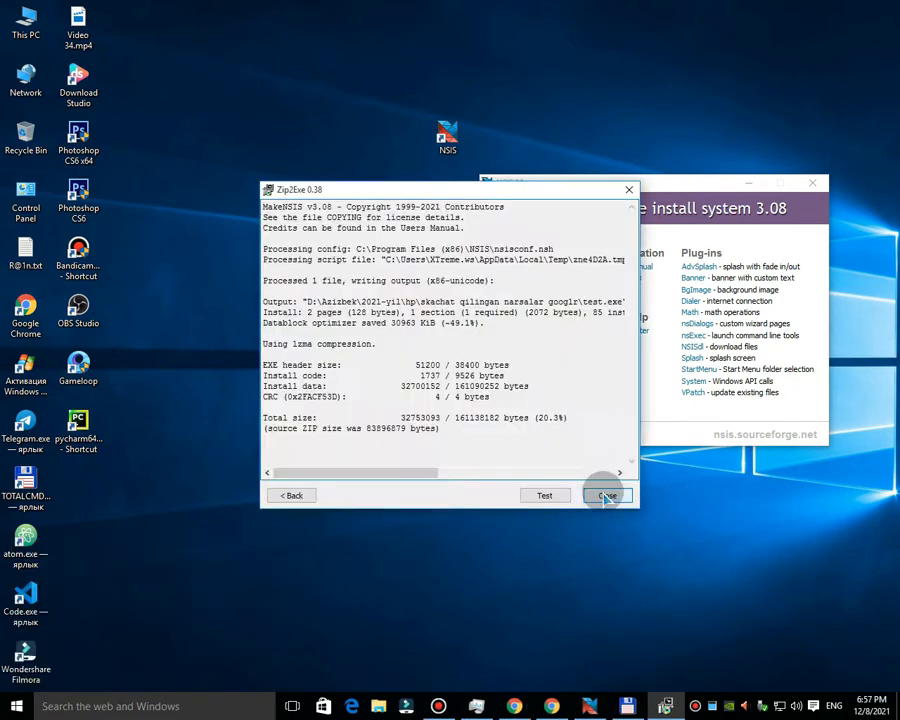
{"action": "left_click", "coordinate": [604, 492]}
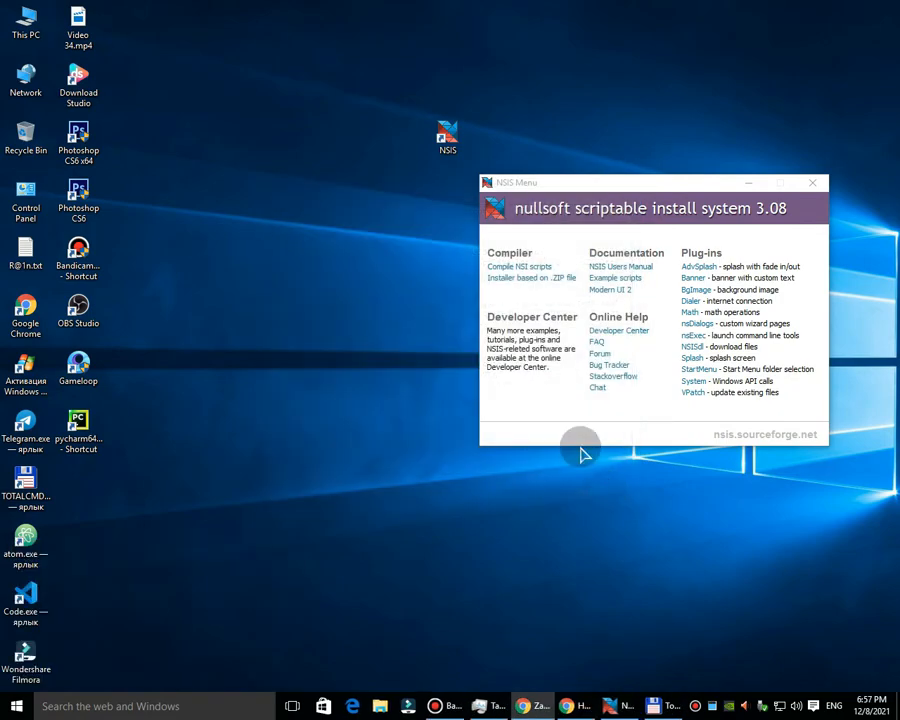
{"action": "left_click", "coordinate": [652, 712]}
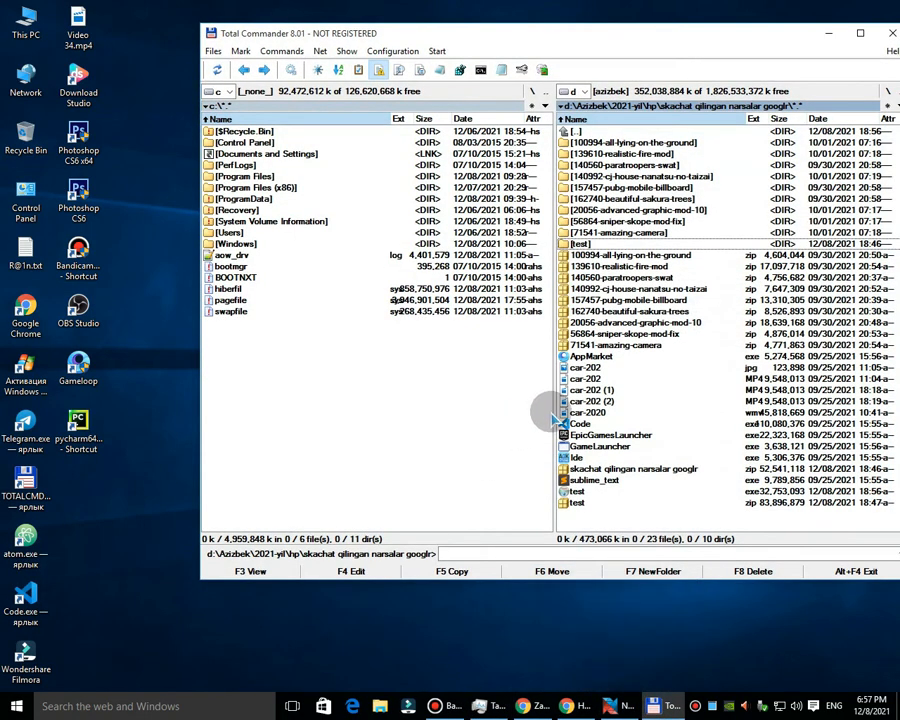
{"action": "left_click", "coordinate": [577, 492]}
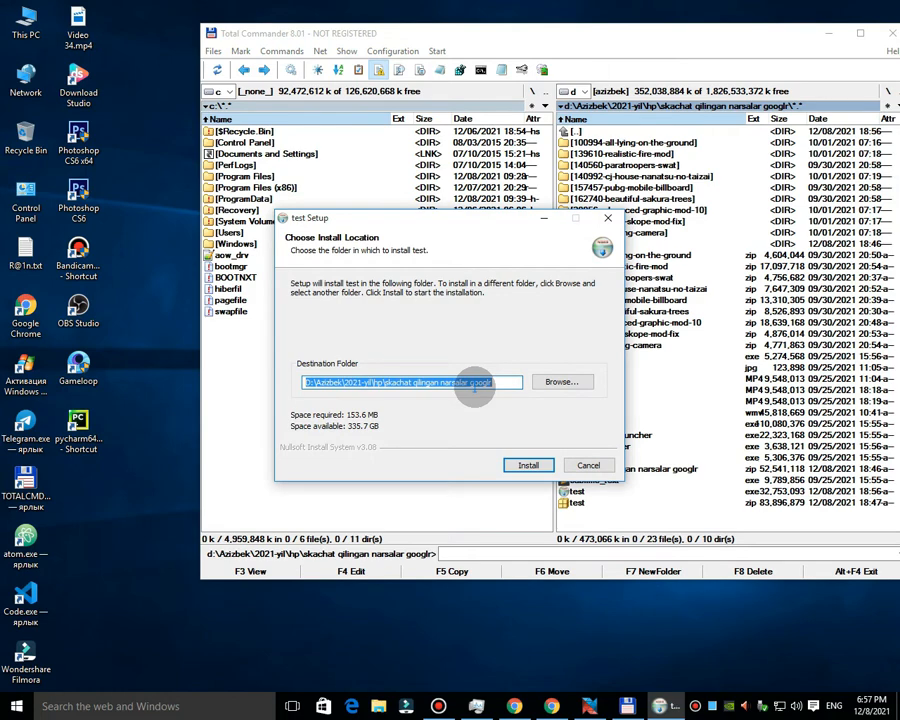
Step: Set the installer's destination folder to D:\Program Files (x86)\gtasanandreaschit
{"action": "left_click", "coordinate": [506, 386]}
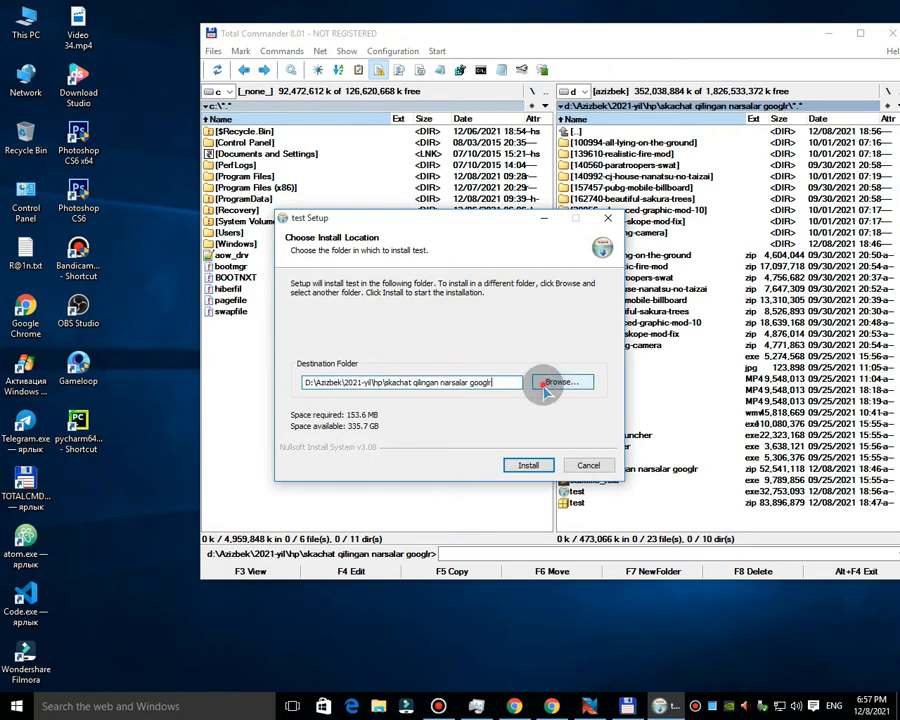
{"action": "left_click", "coordinate": [545, 388]}
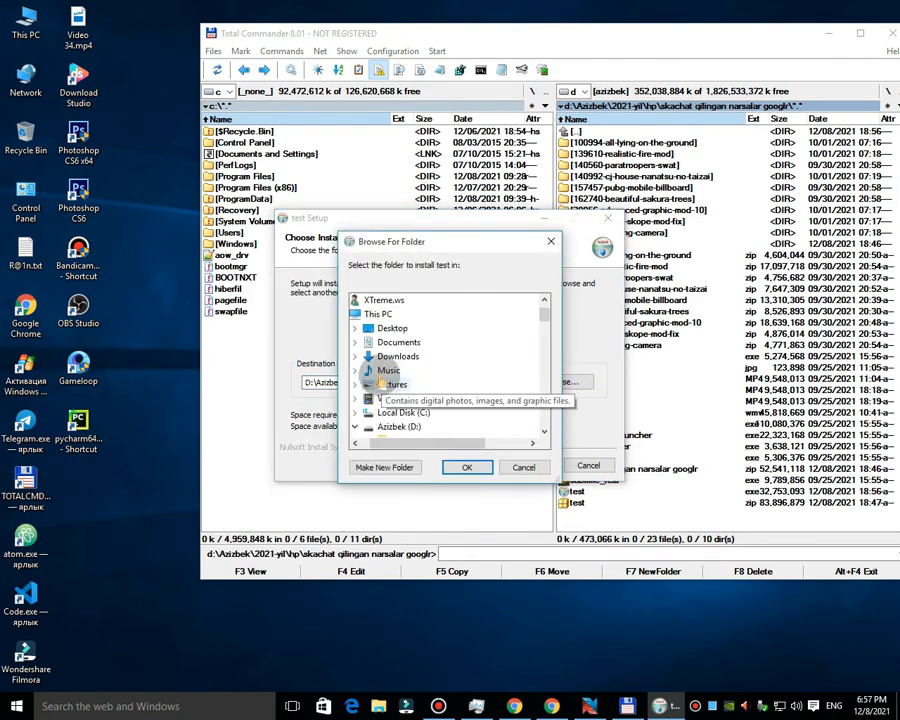
{"action": "left_click", "coordinate": [395, 424]}
{"action": "scroll", "coordinate": [412, 330], "scroll_direction": "down", "scroll_amount": 3}
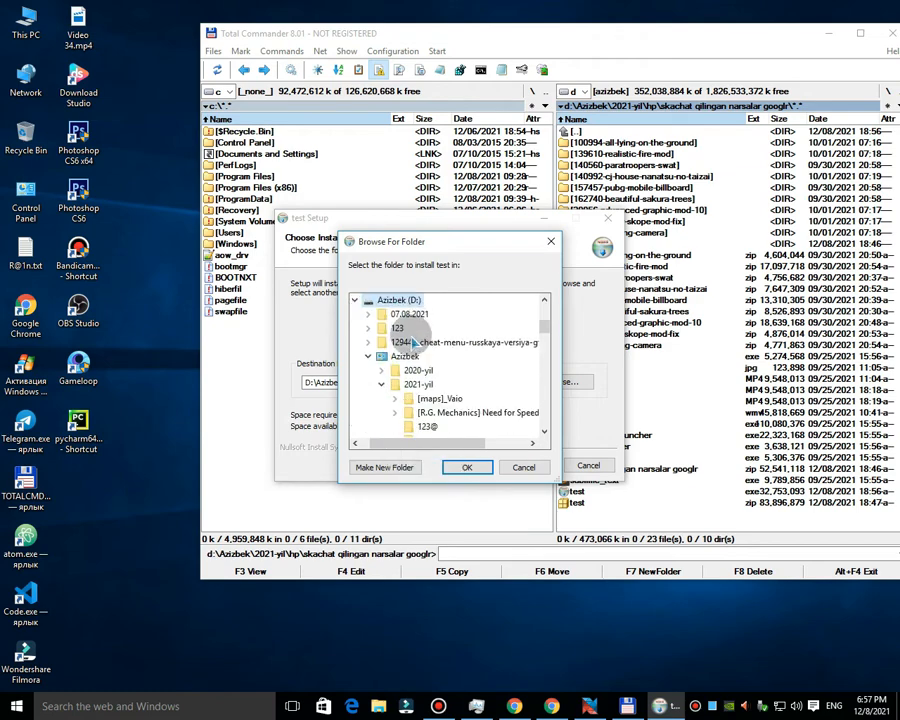
{"action": "scroll", "coordinate": [412, 336], "scroll_direction": "down", "scroll_amount": 2}
{"action": "scroll", "coordinate": [408, 334], "scroll_direction": "up", "scroll_amount": 1}
{"action": "left_click", "coordinate": [383, 315]}
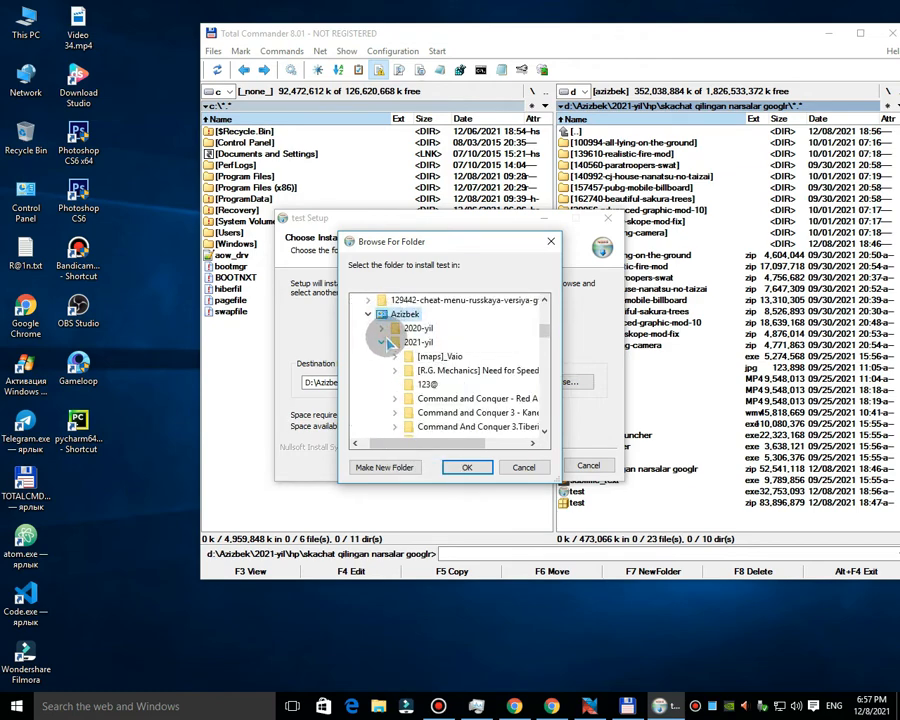
{"action": "scroll", "coordinate": [367, 353], "scroll_direction": "down", "scroll_amount": 8}
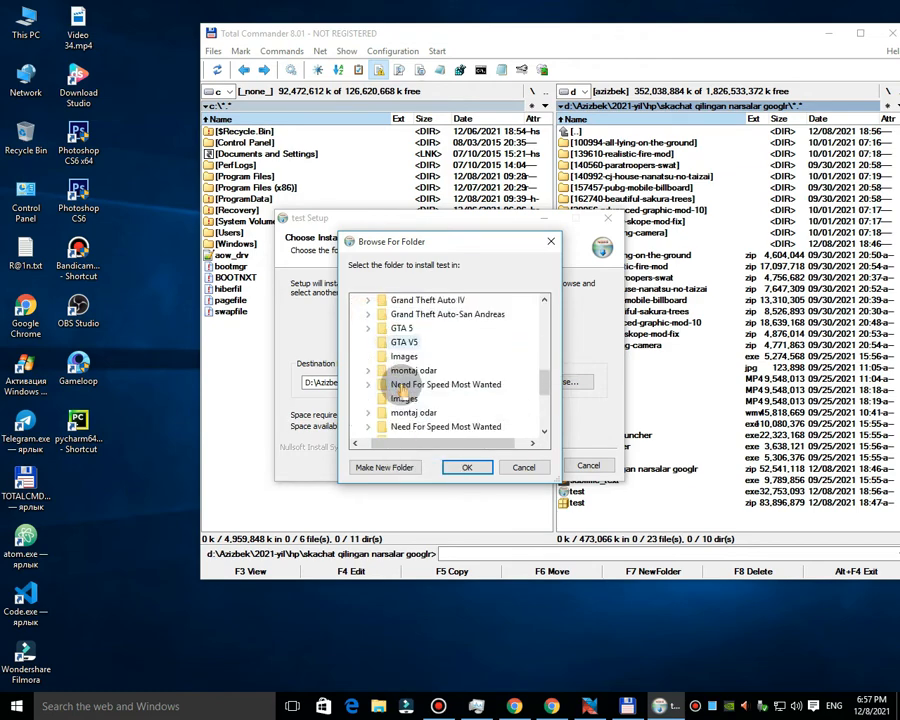
{"action": "scroll", "coordinate": [395, 390], "scroll_direction": "down", "scroll_amount": 2}
{"action": "left_click", "coordinate": [440, 342]}
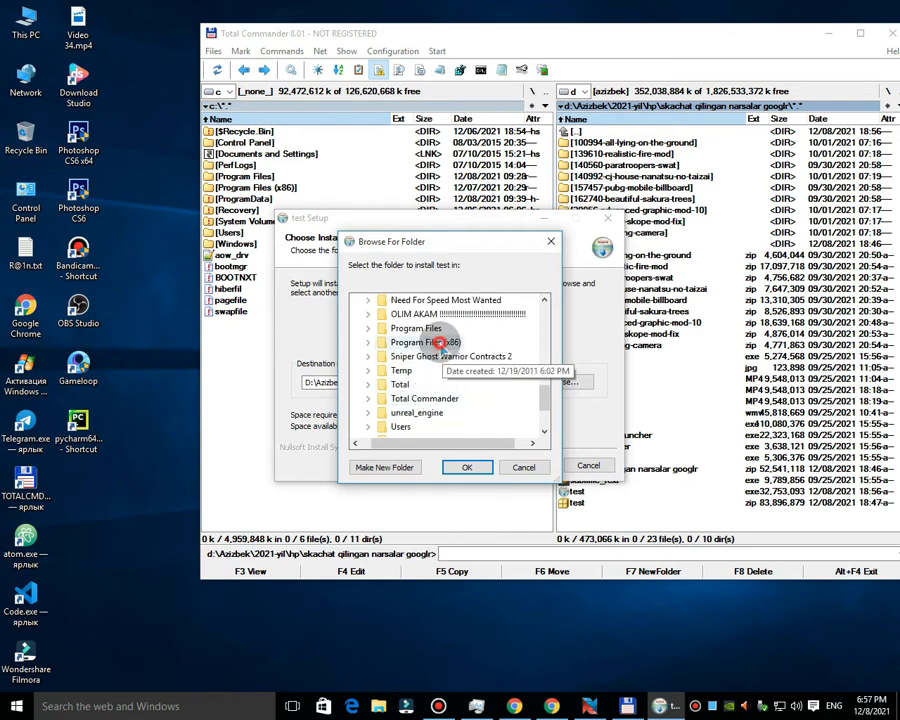
{"action": "left_click", "coordinate": [466, 467]}
{"action": "left_click", "coordinate": [418, 384]}
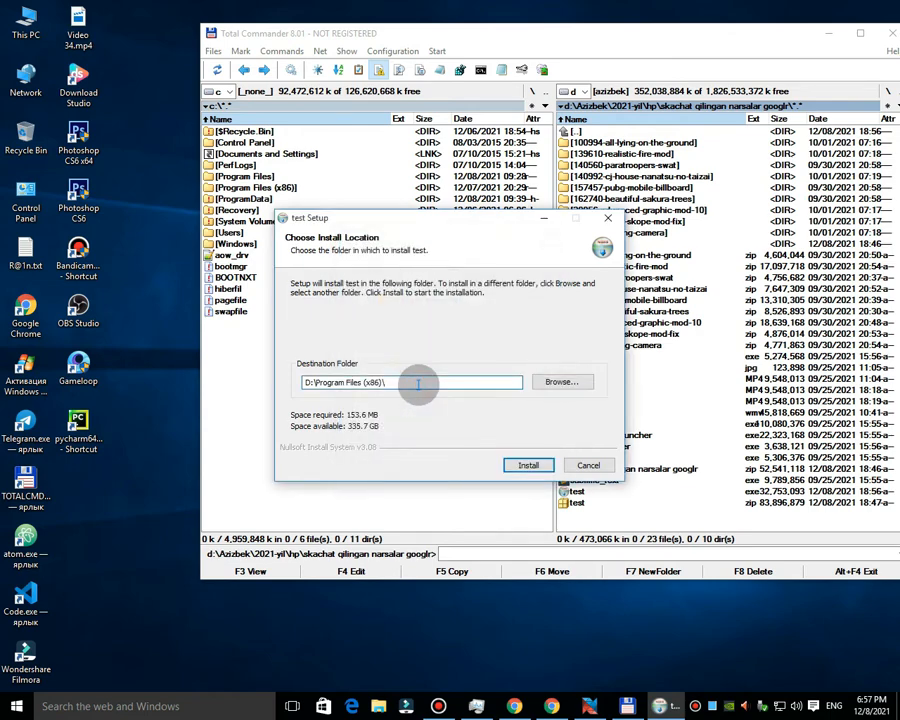
{"action": "type", "text": "gtasanandreaschit"}
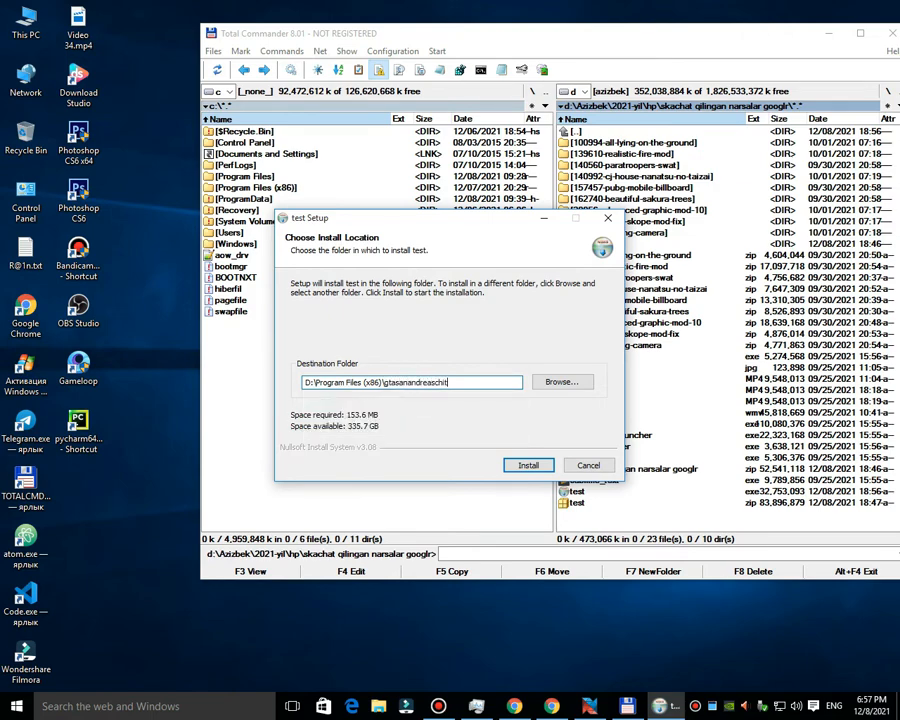
Step: Install the test package and review the extraction details in the setup log
{"action": "left_click", "coordinate": [528, 465]}
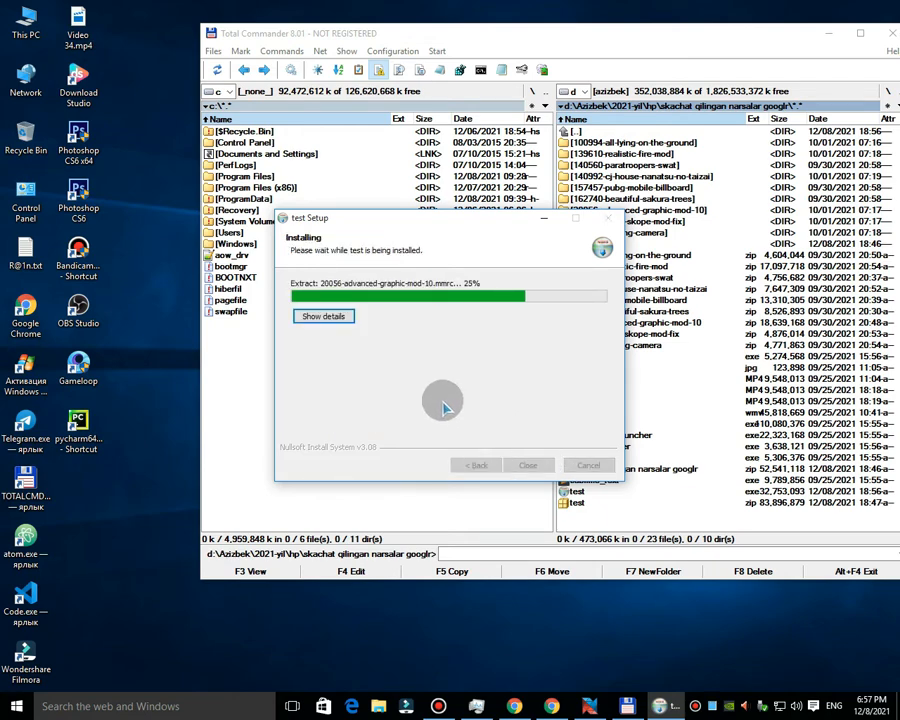
{"action": "left_click", "coordinate": [322, 316]}
{"action": "scroll", "coordinate": [304, 396], "scroll_direction": "up", "scroll_amount": 10}
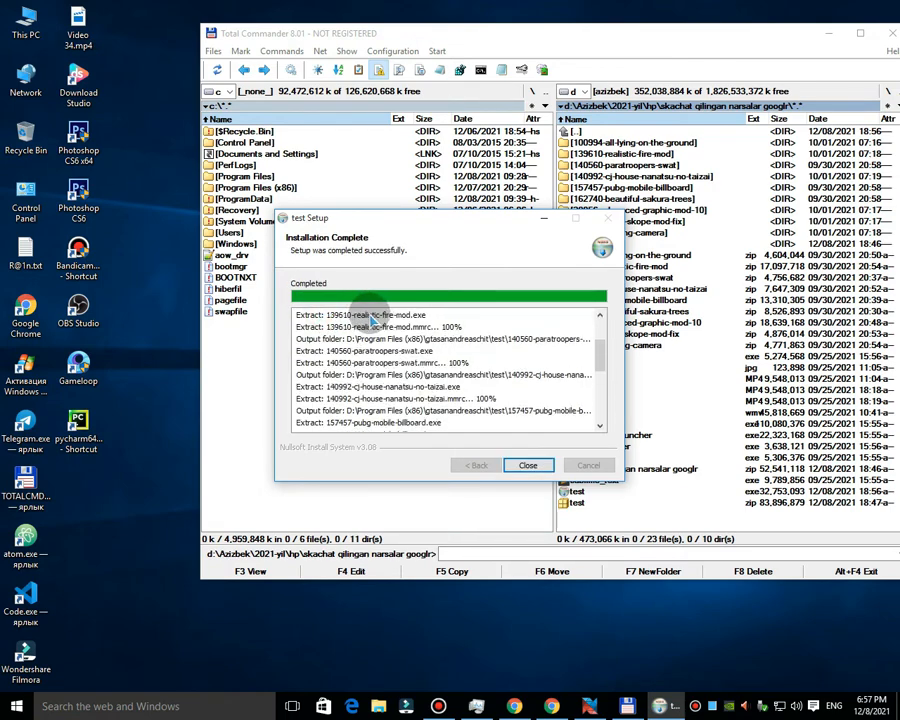
Step: Close the finished test setup and go up to the root of drive D in the file listing
{"action": "left_click", "coordinate": [527, 468]}
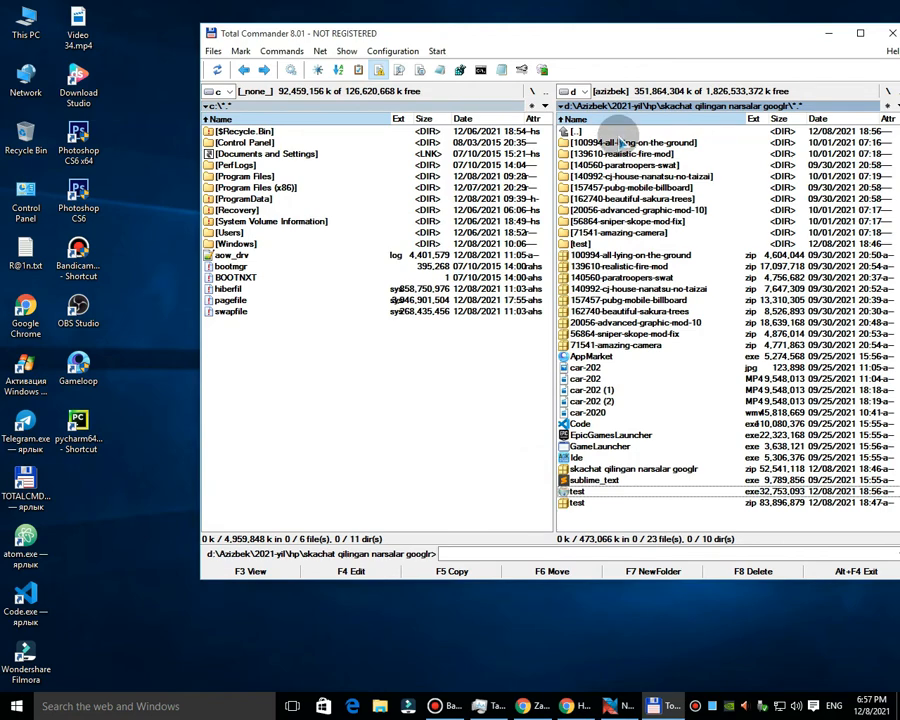
{"action": "double_click", "coordinate": [612, 131]}
{"action": "double_click", "coordinate": [612, 131]}
{"action": "double_click", "coordinate": [610, 131]}
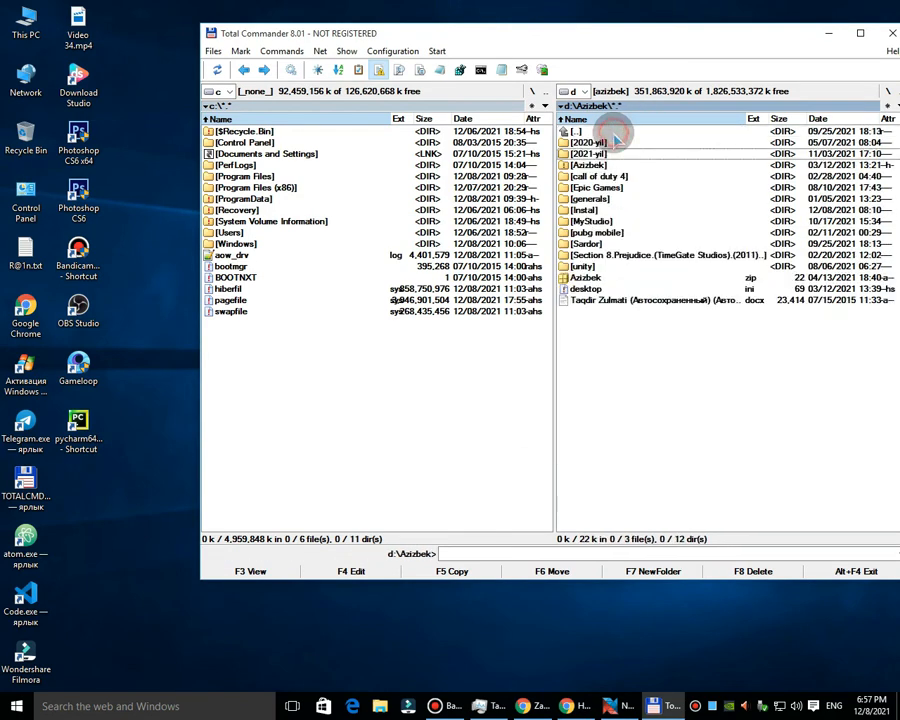
{"action": "double_click", "coordinate": [600, 131]}
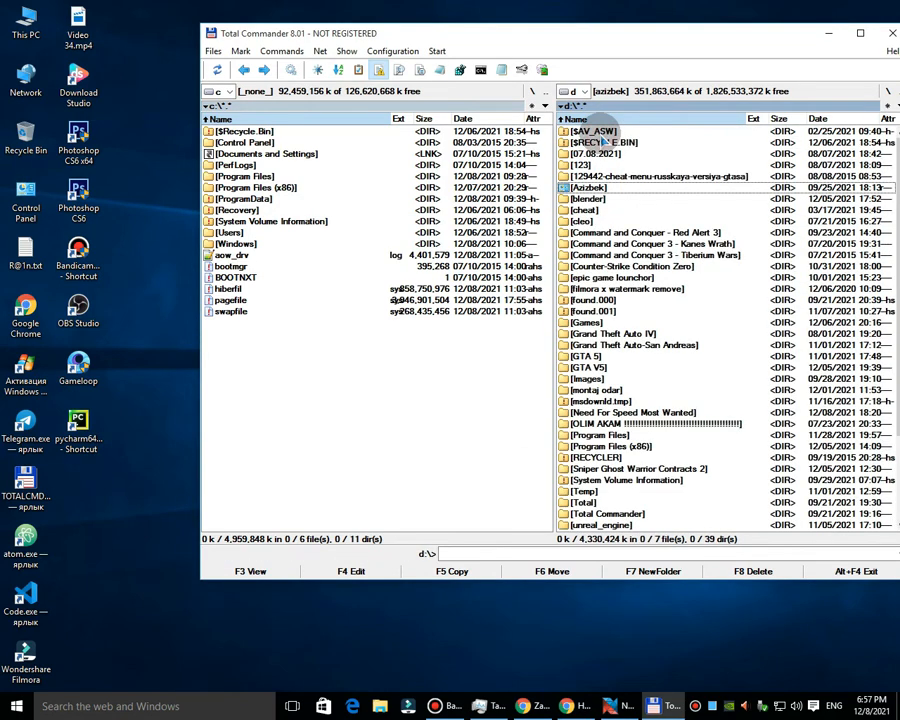
Step: Open D:\Program Files (x86)\gtasanandreaschit\test to check the installed folders, and reposition the file manager window on the desktop
{"action": "scroll", "coordinate": [615, 405], "scroll_direction": "down", "scroll_amount": 1}
{"action": "double_click", "coordinate": [627, 412]}
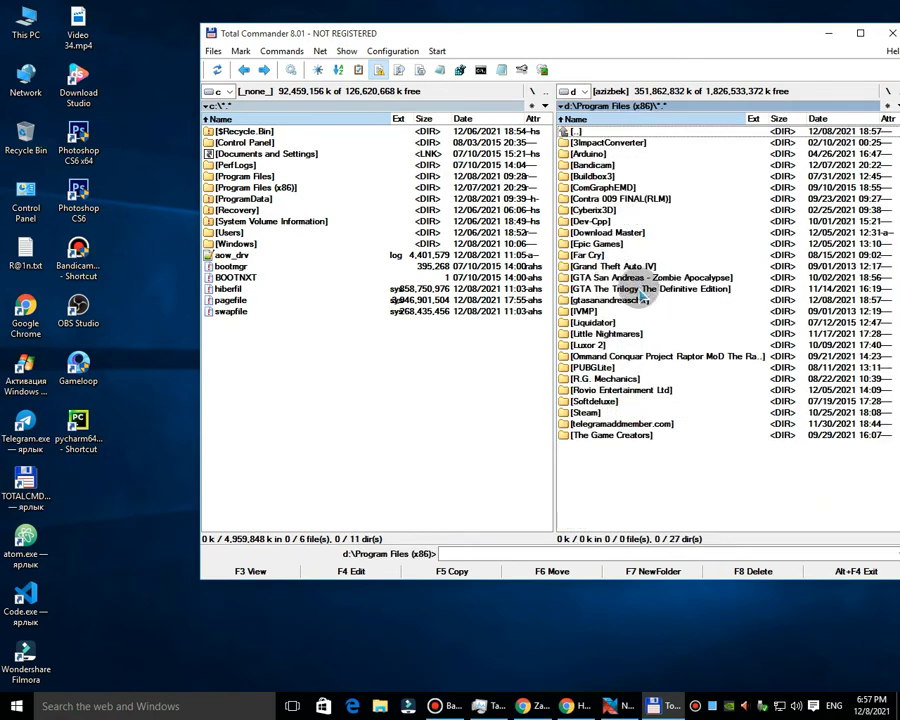
{"action": "double_click", "coordinate": [620, 299]}
{"action": "double_click", "coordinate": [580, 146]}
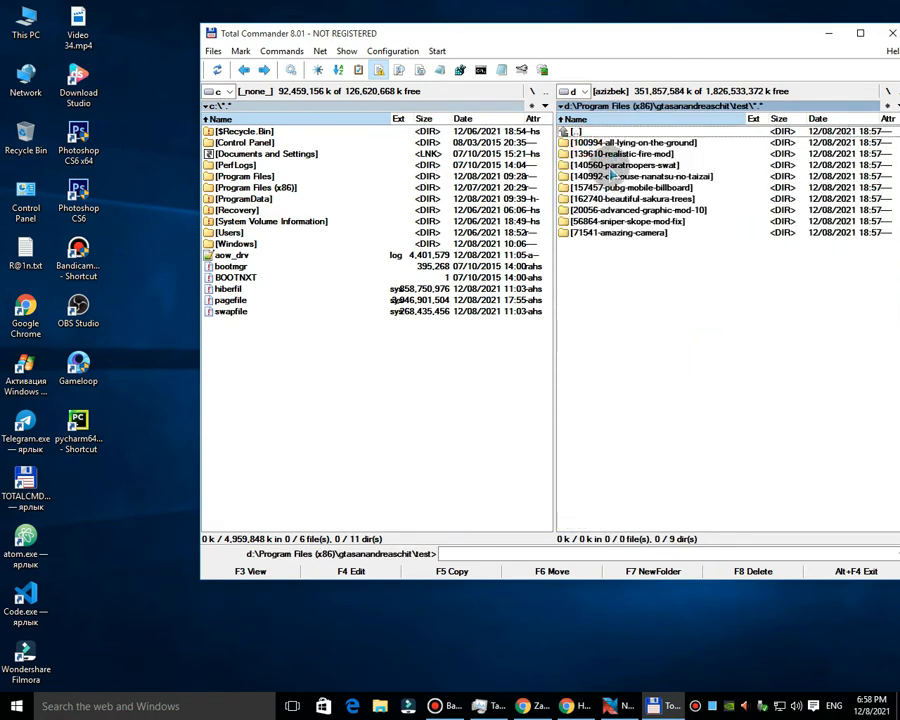
{"action": "left_click_drag", "start_coordinate": [672, 50], "coordinate": [592, 41]}
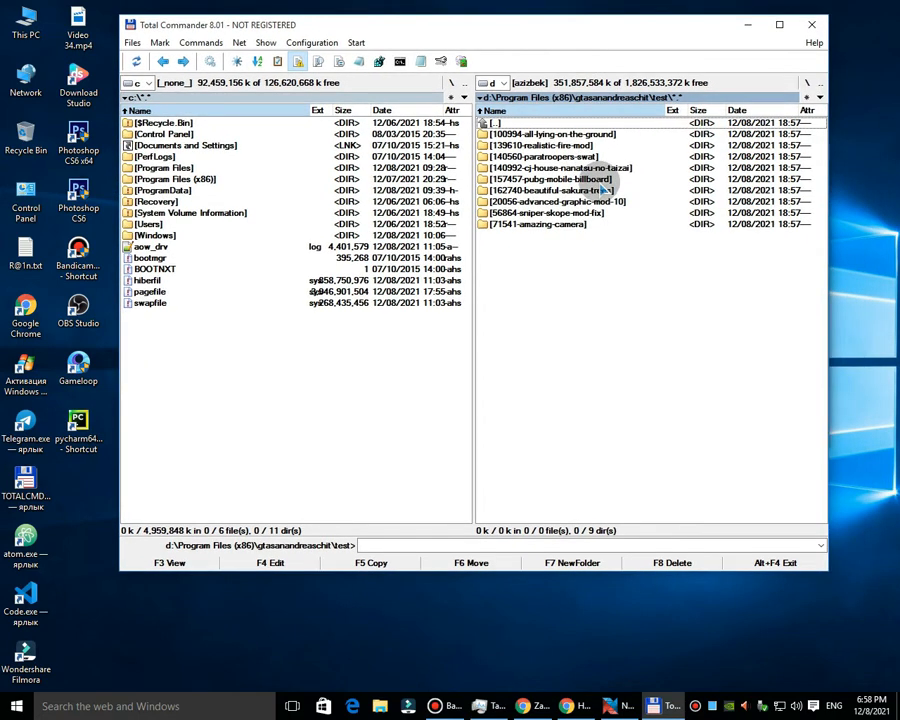